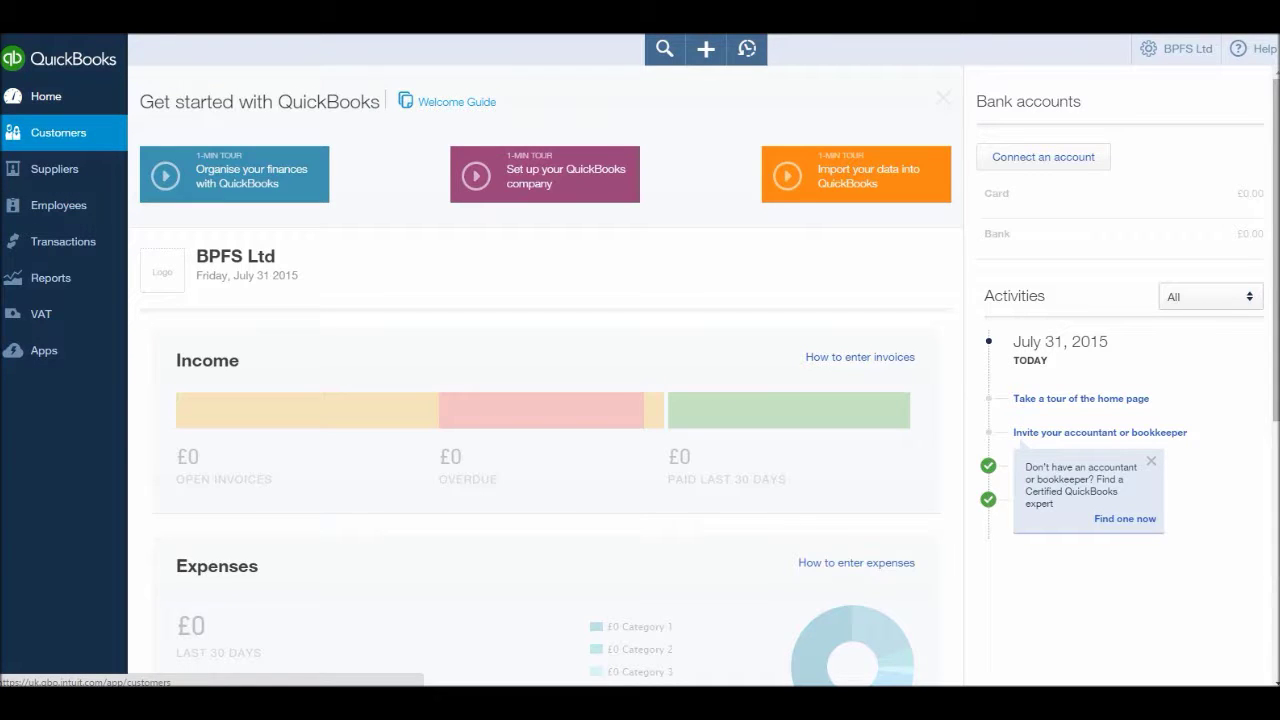
left_click(58, 132)
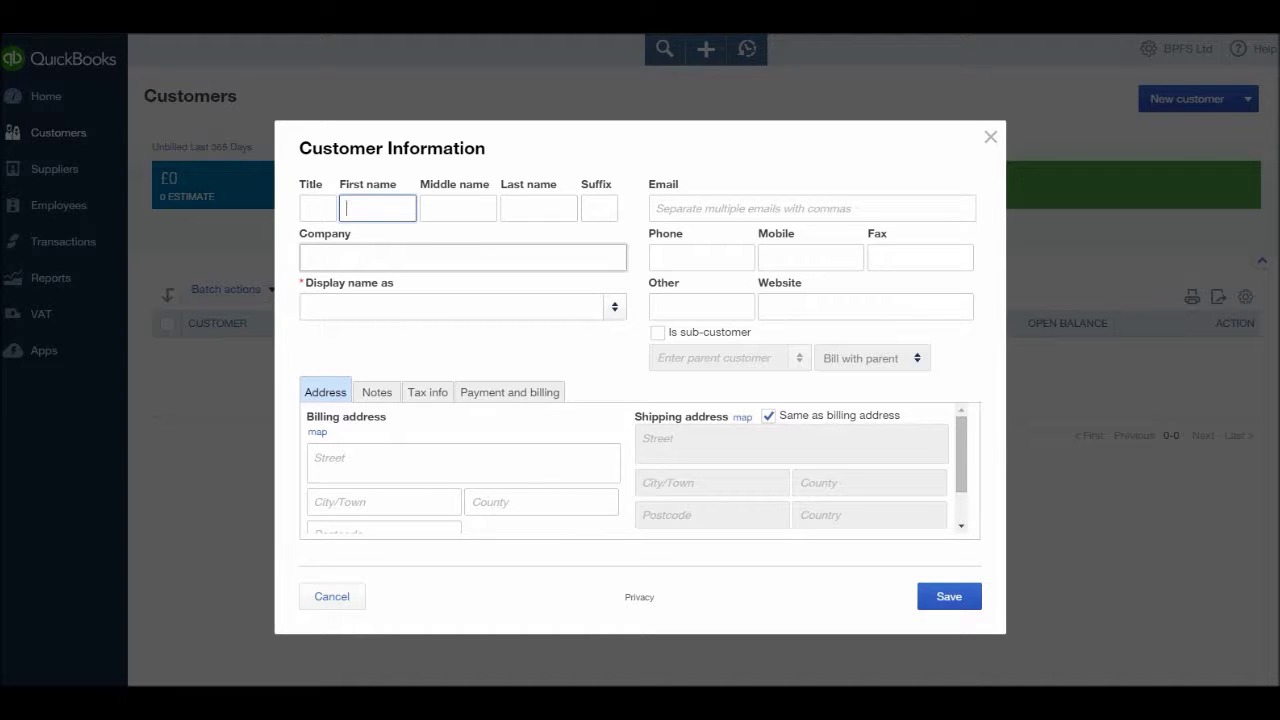
- Enter Sage Books as the new customer's company name
left_click(306, 257)
type("Sage")
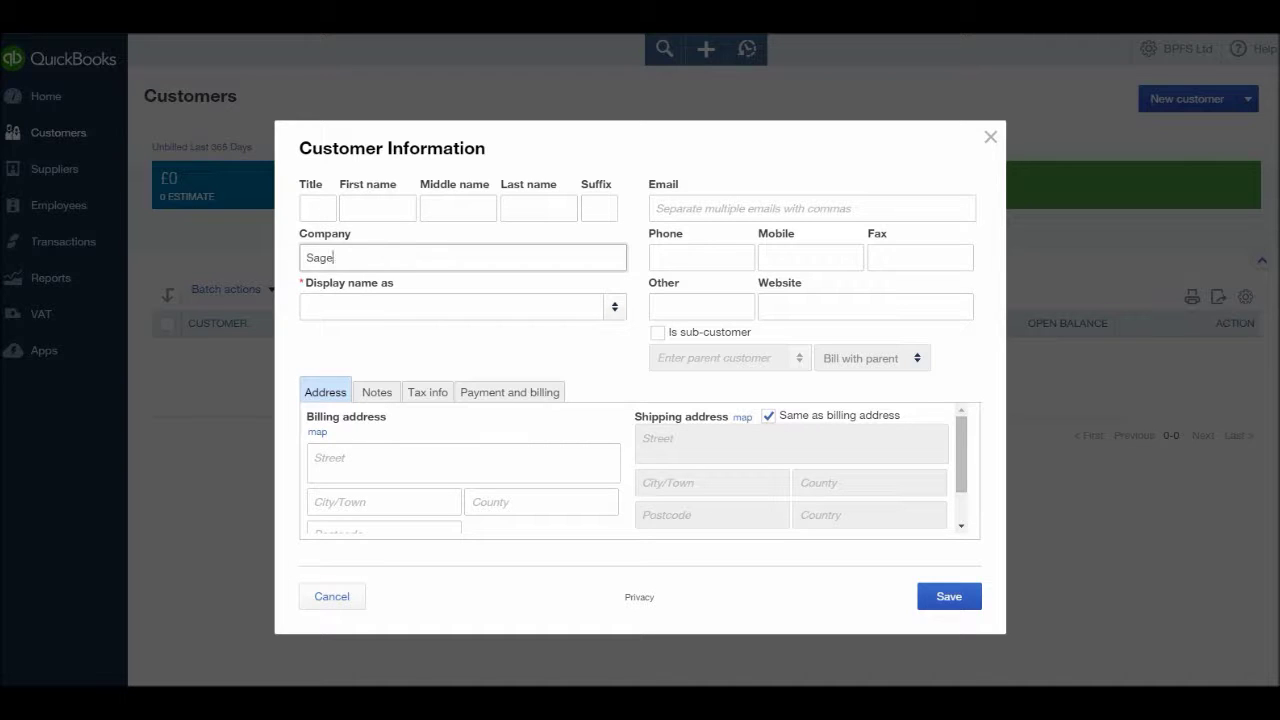
type(" Books")
key("Tab")
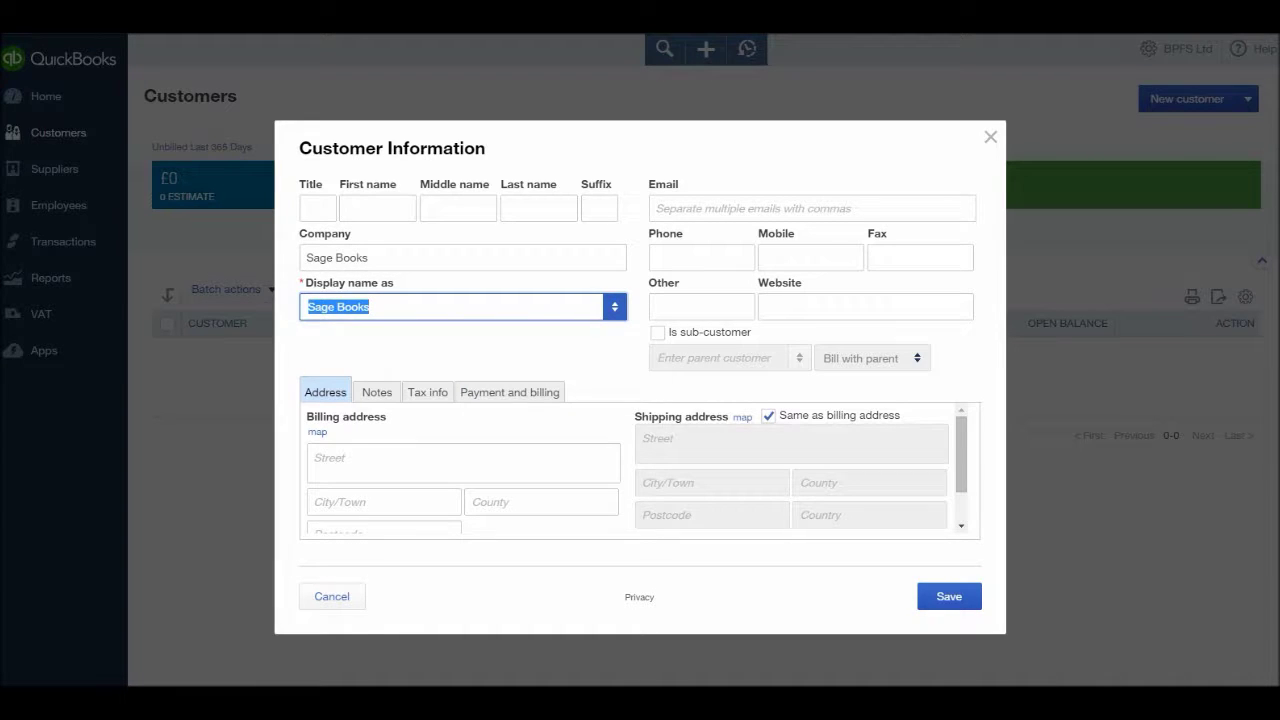
- Fill in the contact's first and last name
left_click(377, 208)
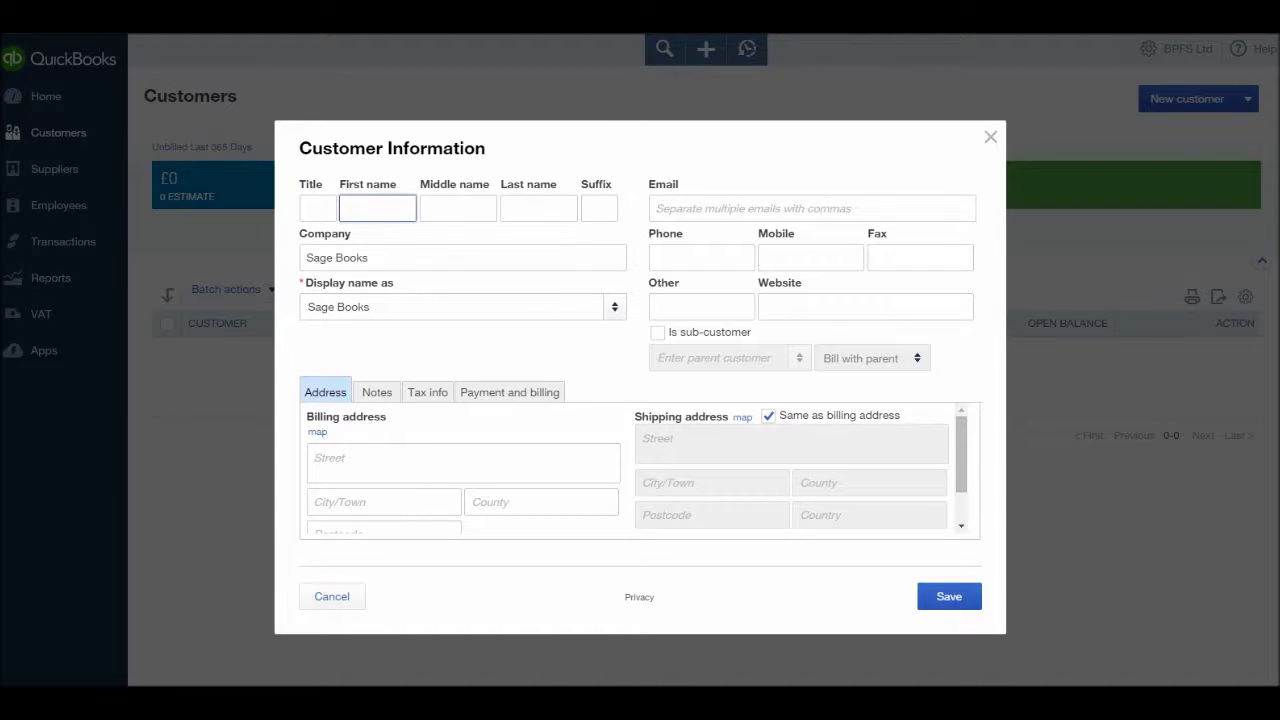
key("Tab")
key("Tab")
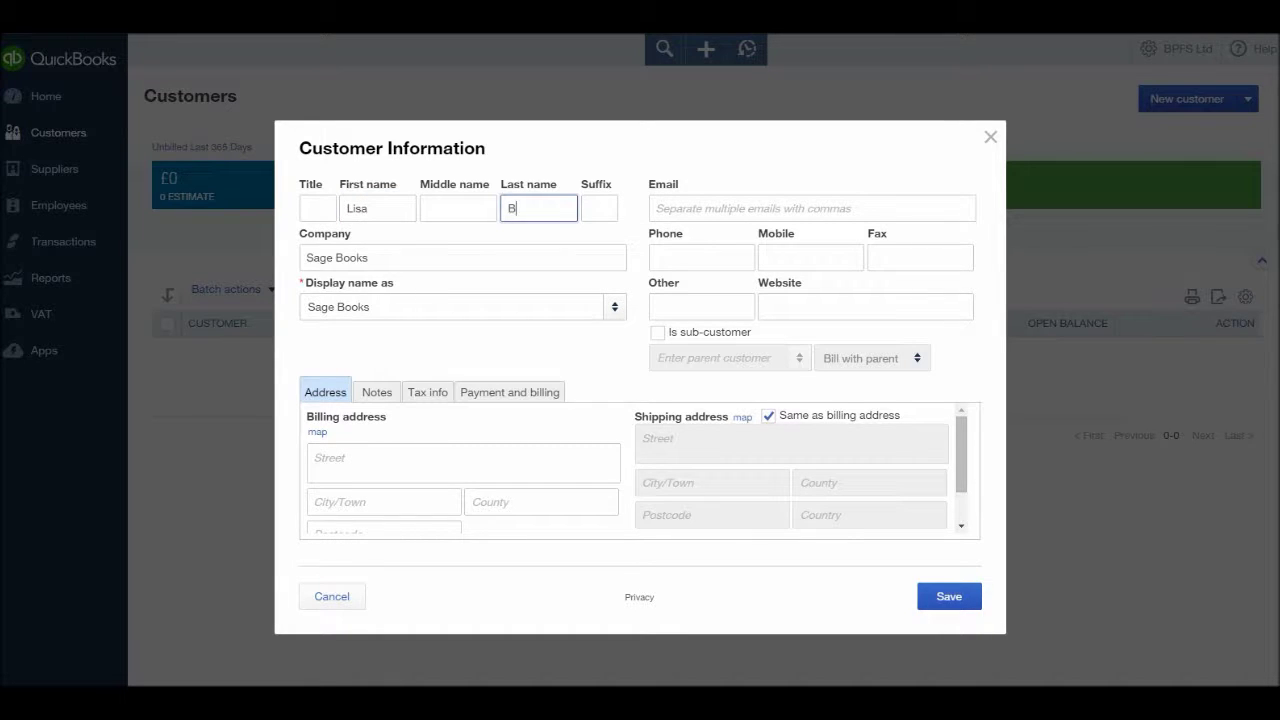
left_click(599, 208)
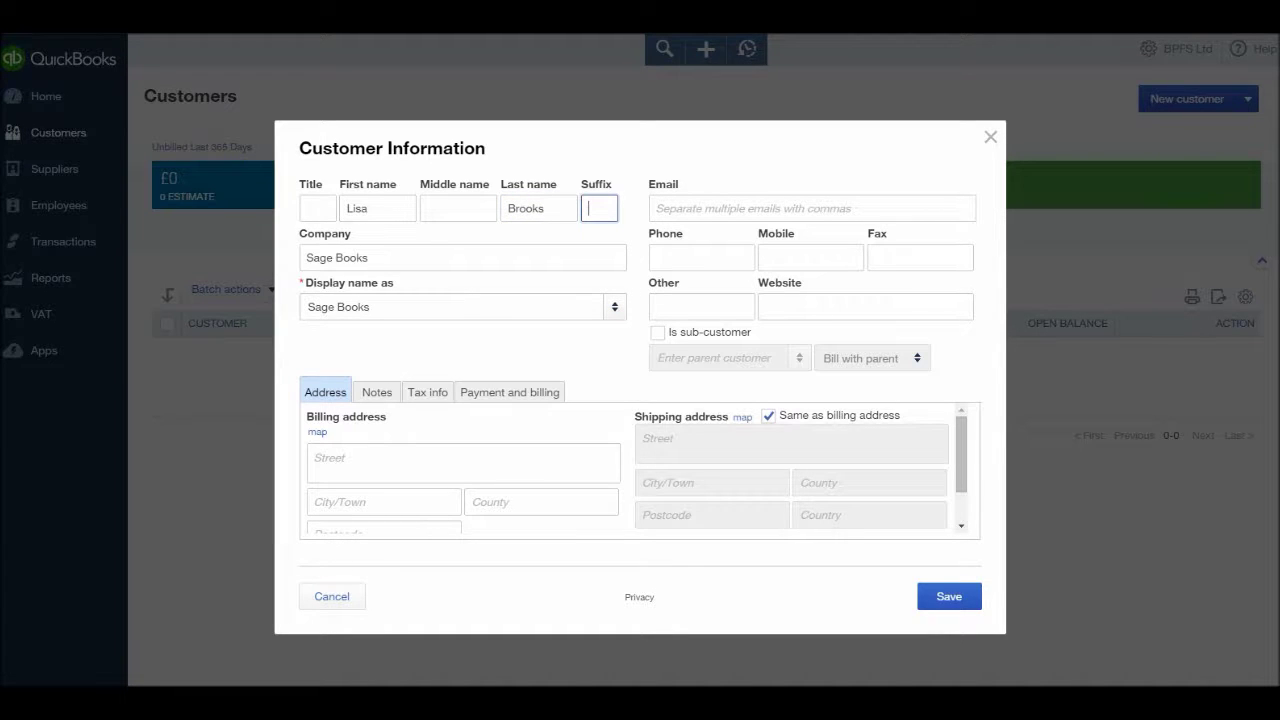
key("Tab")
key("Tab")
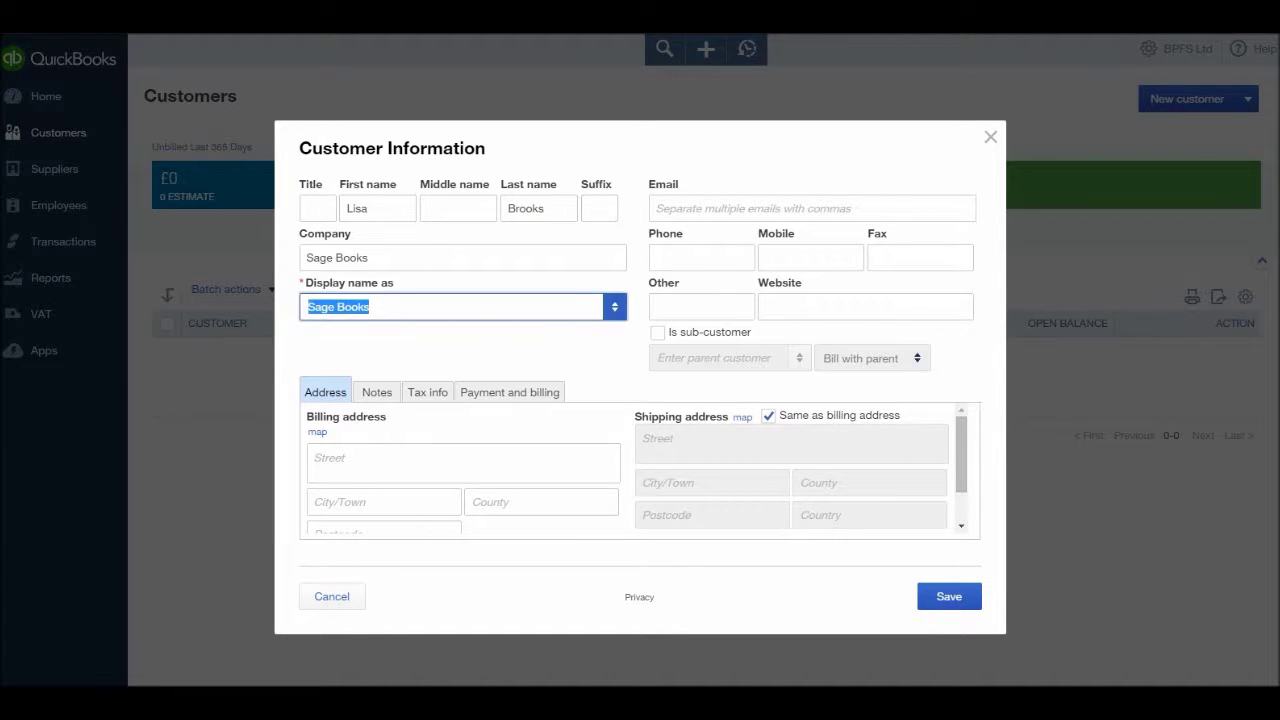
- Change the display name back to Sage Books instead of the contact's name
left_click(370, 306)
key("ctrl+shift+Left")
key("ctrl+shift+Left")
type("Lis")
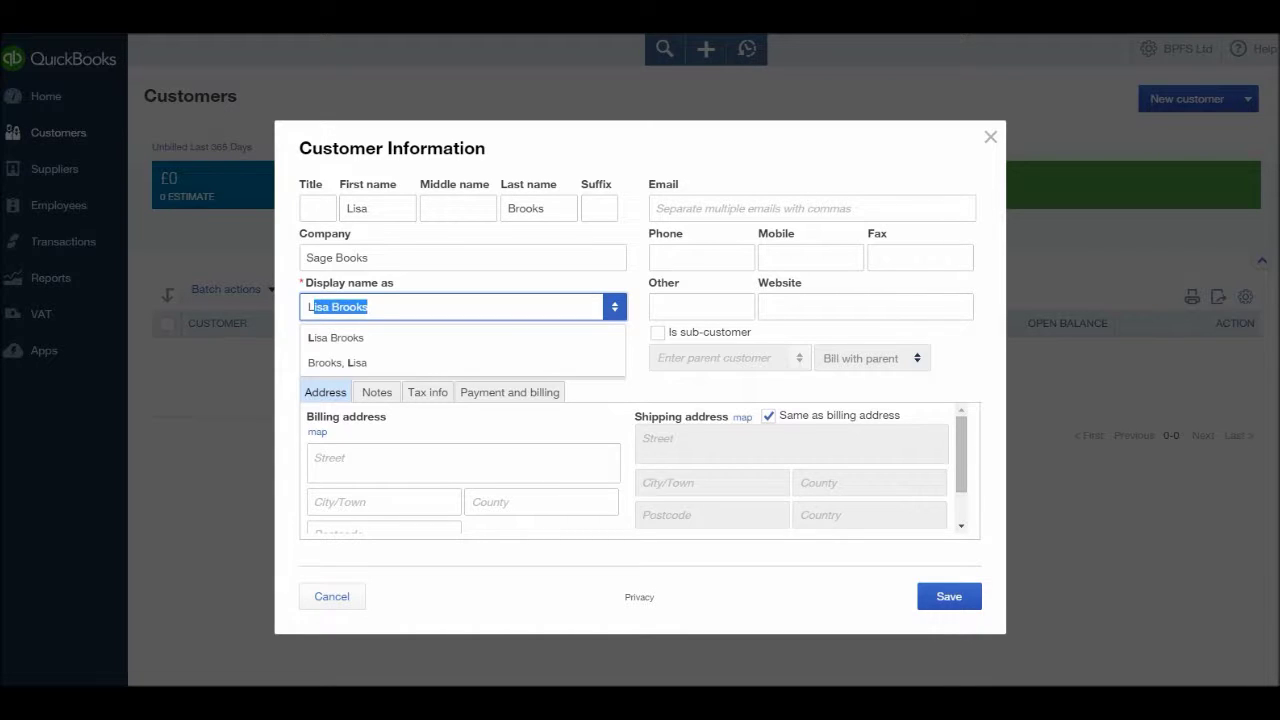
key("Tab")
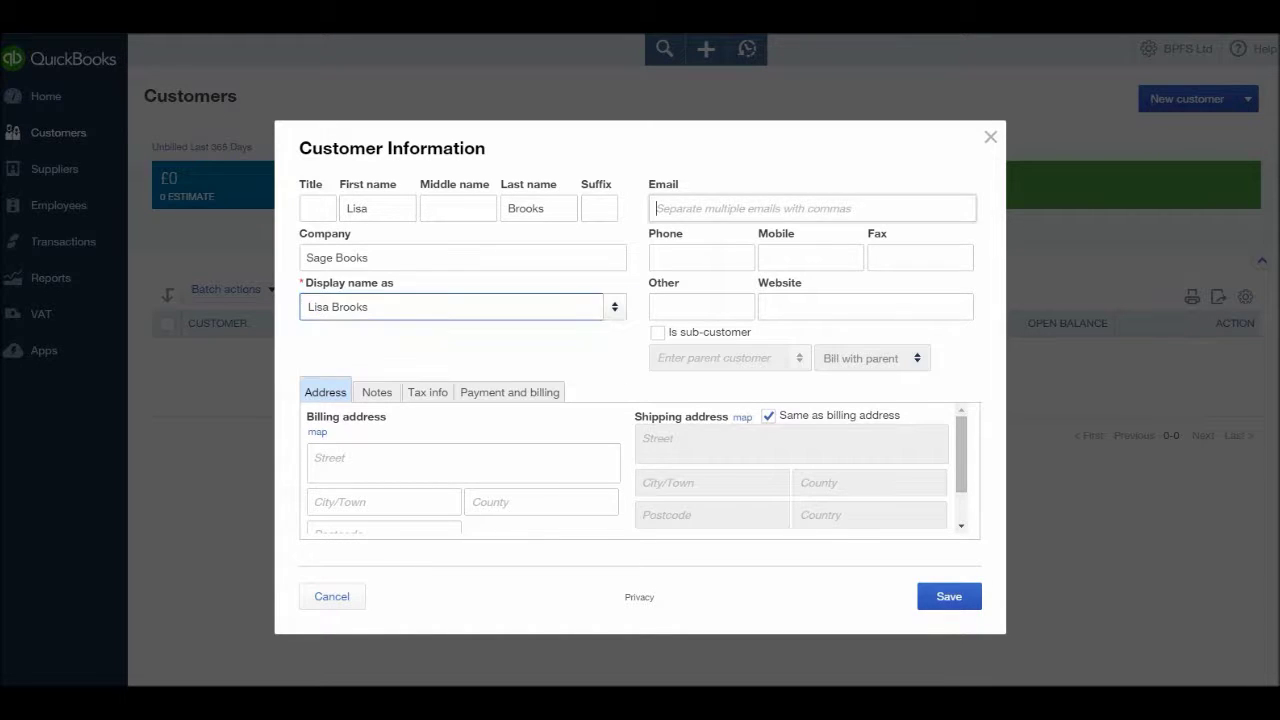
key("shift+Tab")
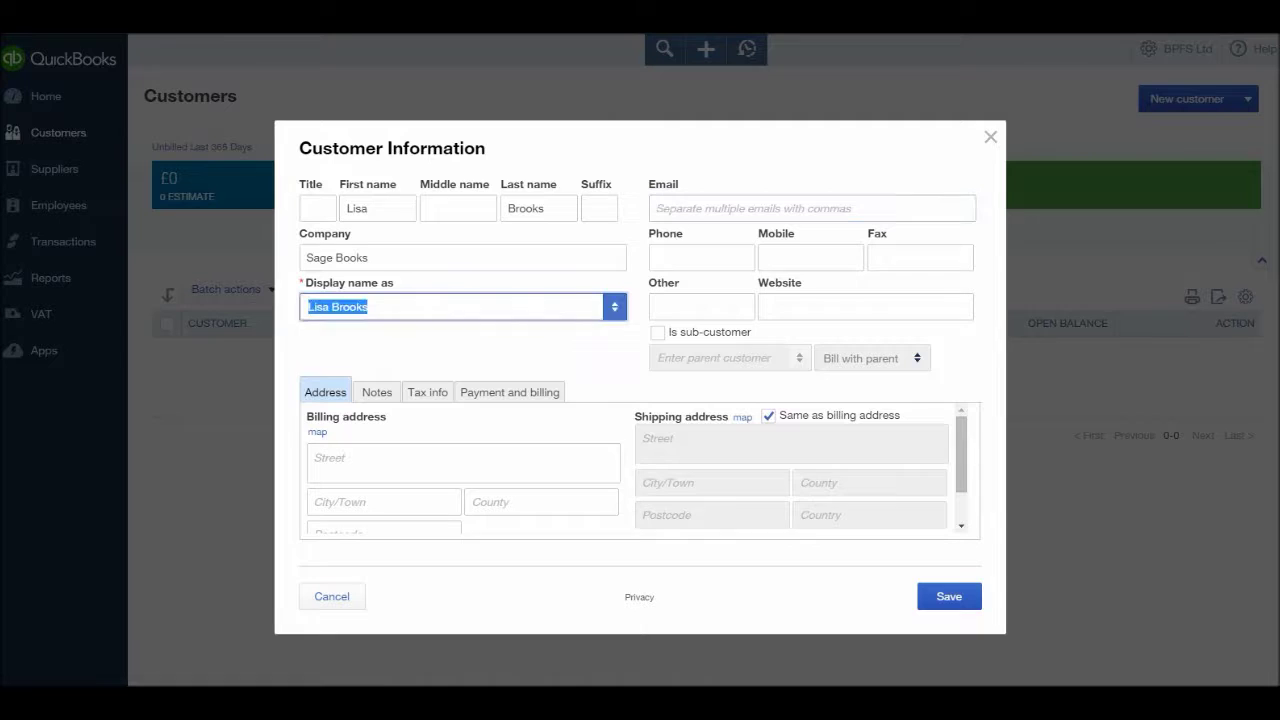
type("Sage")
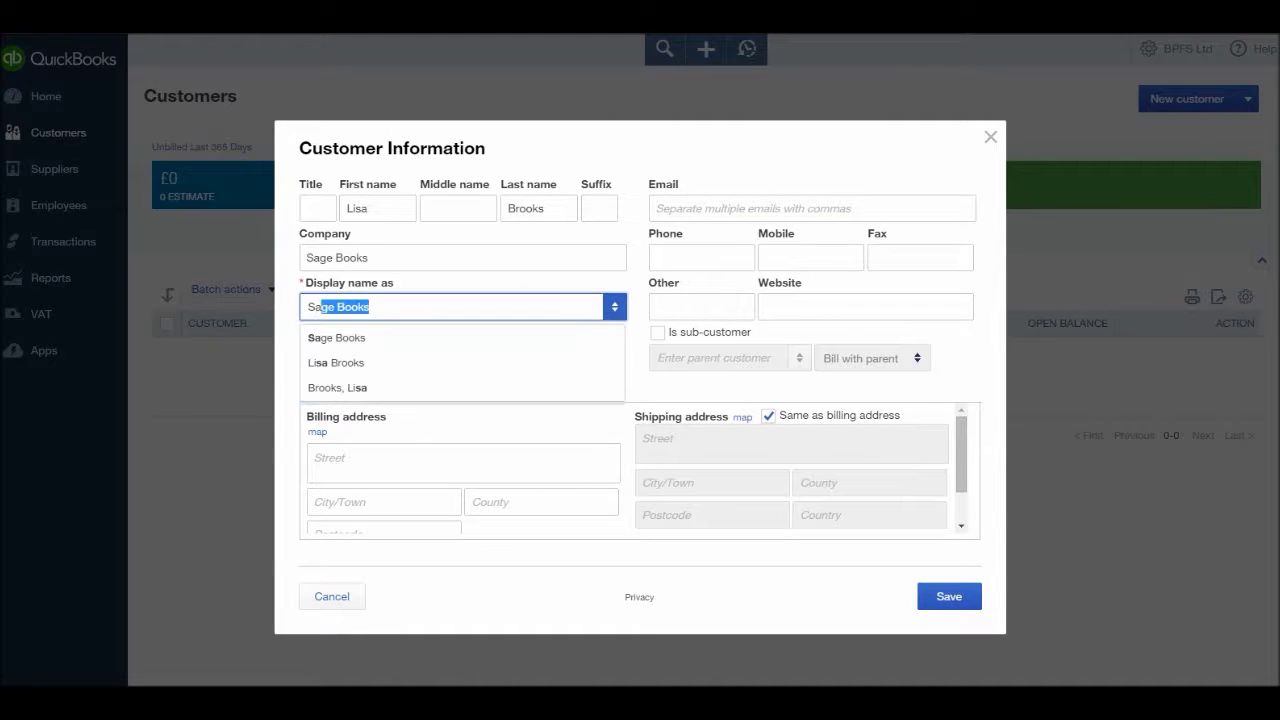
key("Tab")
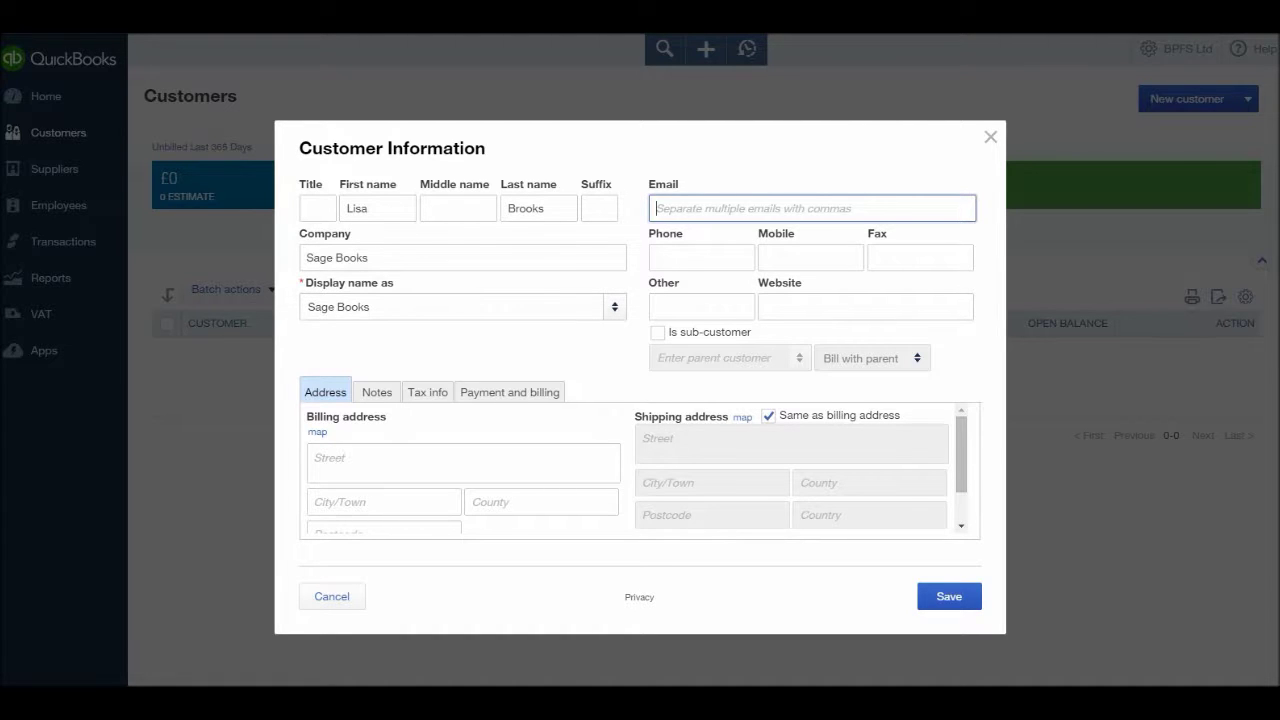
- Enter the Sage Books billing street, town, county and postcode
left_click(463, 462)
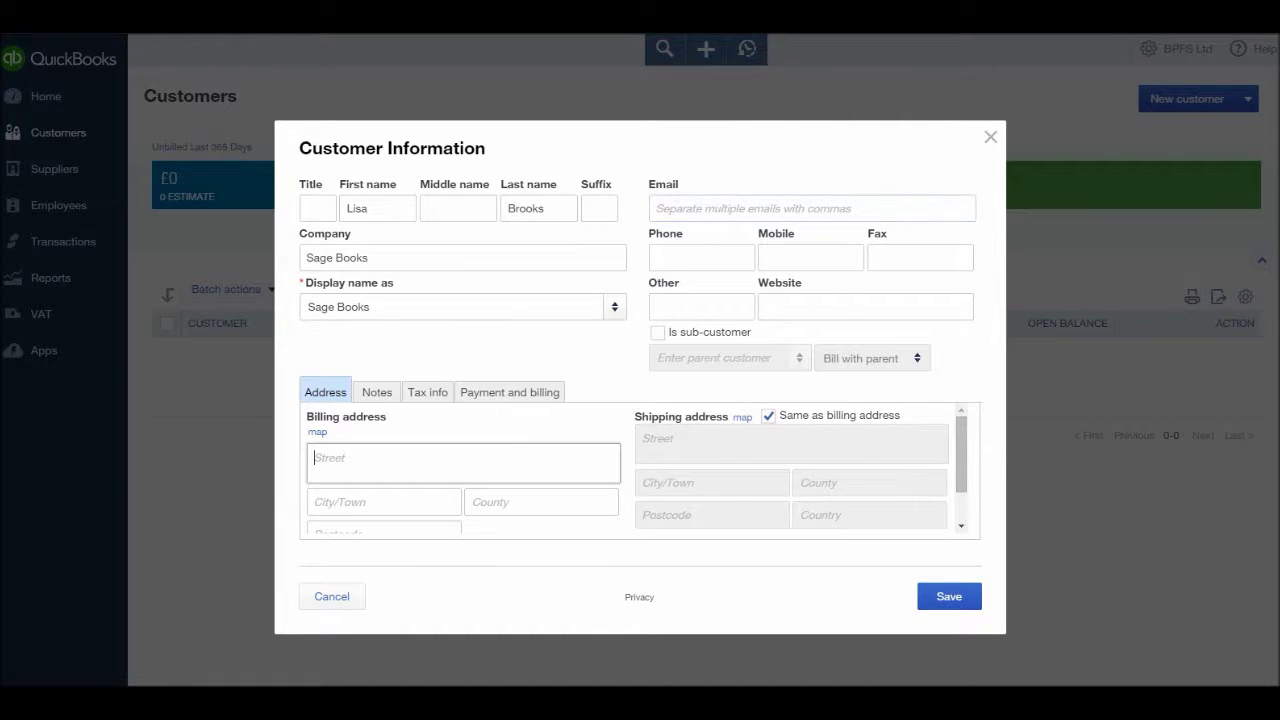
type("478 ugfjvjhkj")
left_click(384, 502)
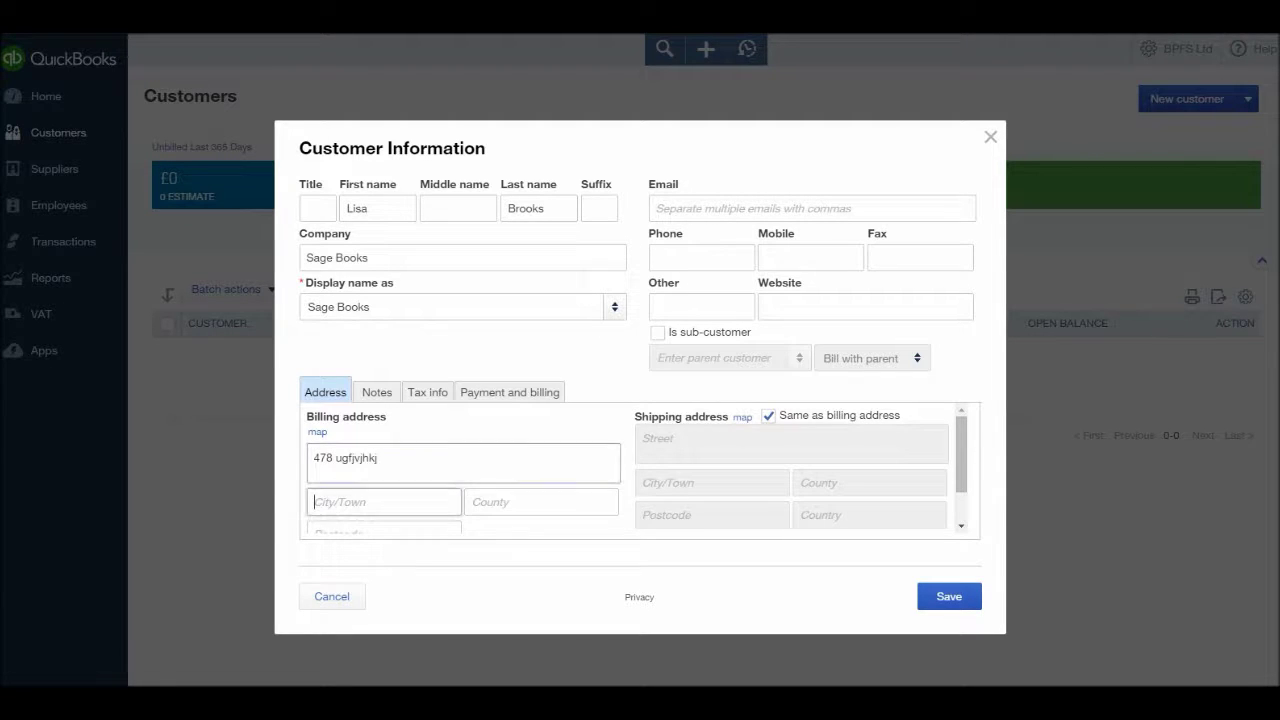
type("Norwich")
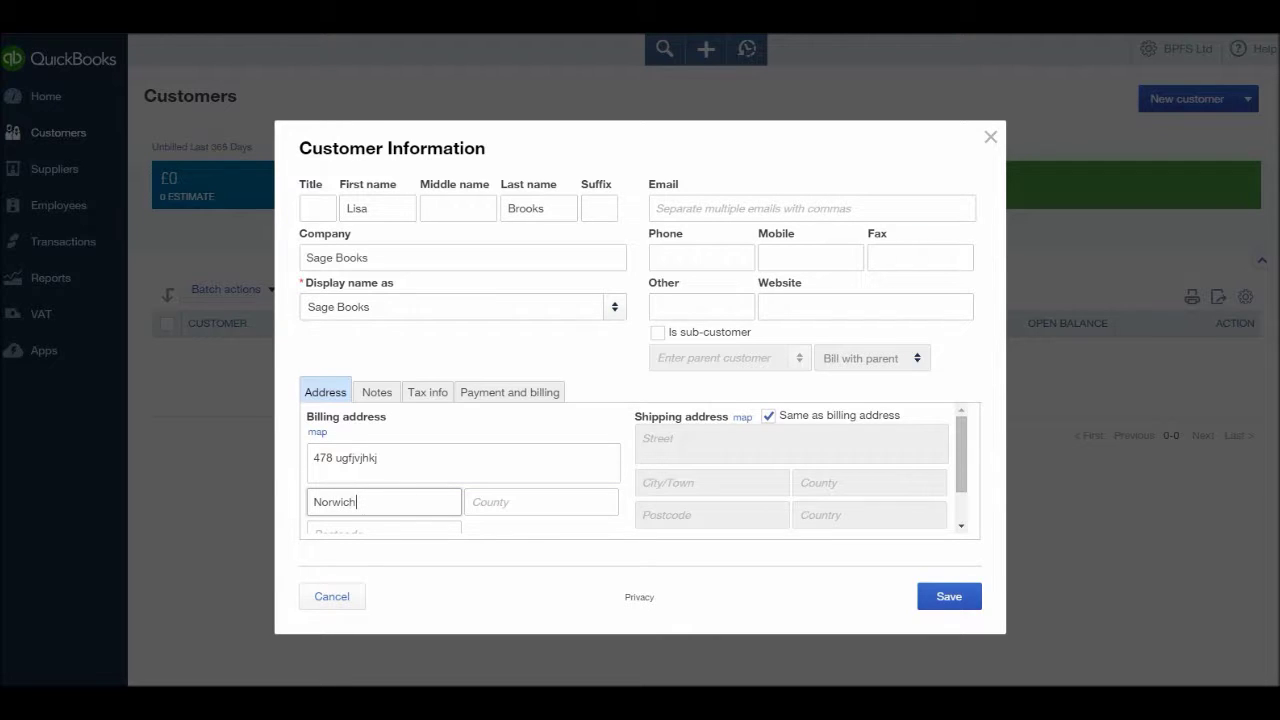
left_click(541, 502)
type("Nor")
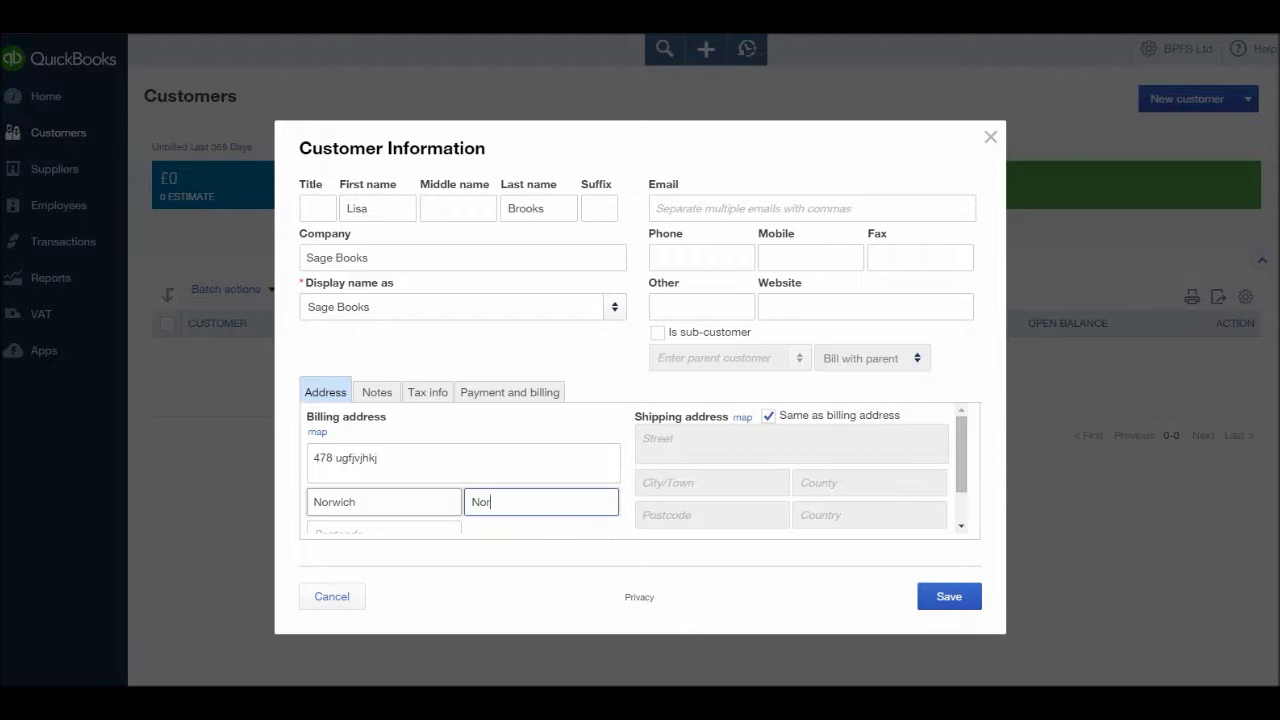
type("folk")
key("Tab")
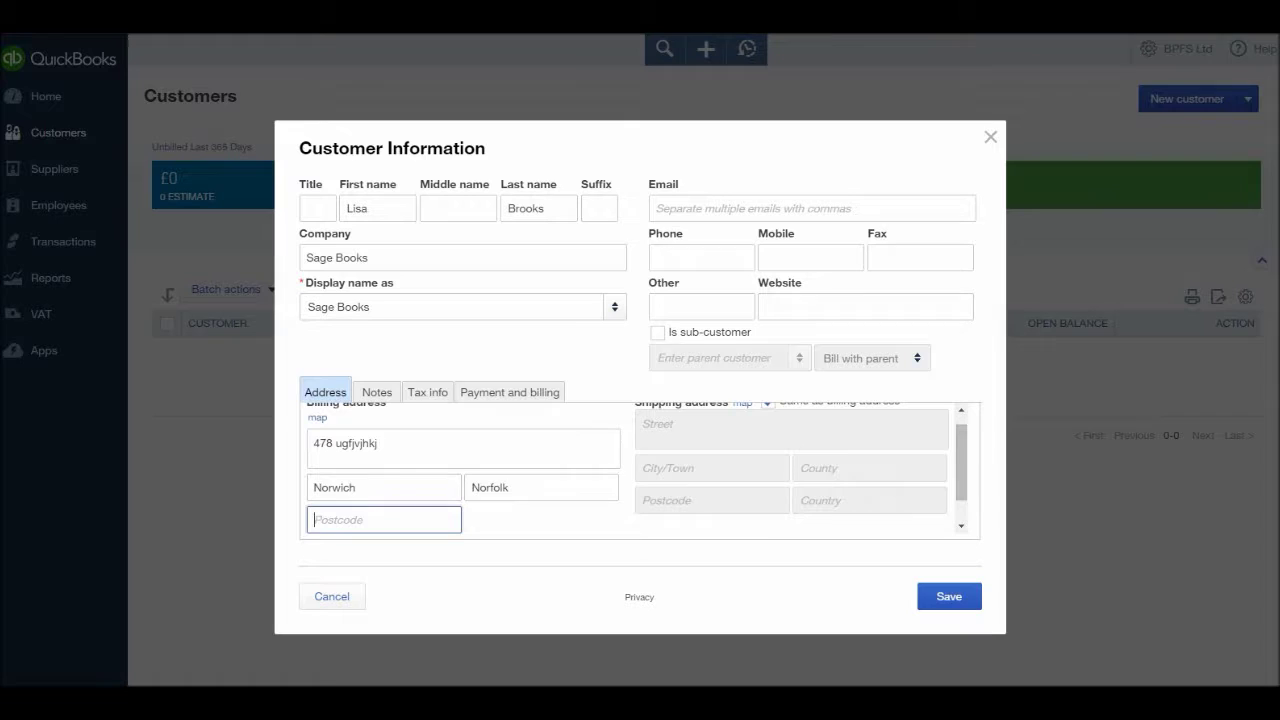
type("l")
key("BackSpace")
type("IP45 PL")
scroll(640, 470, "up", 1)
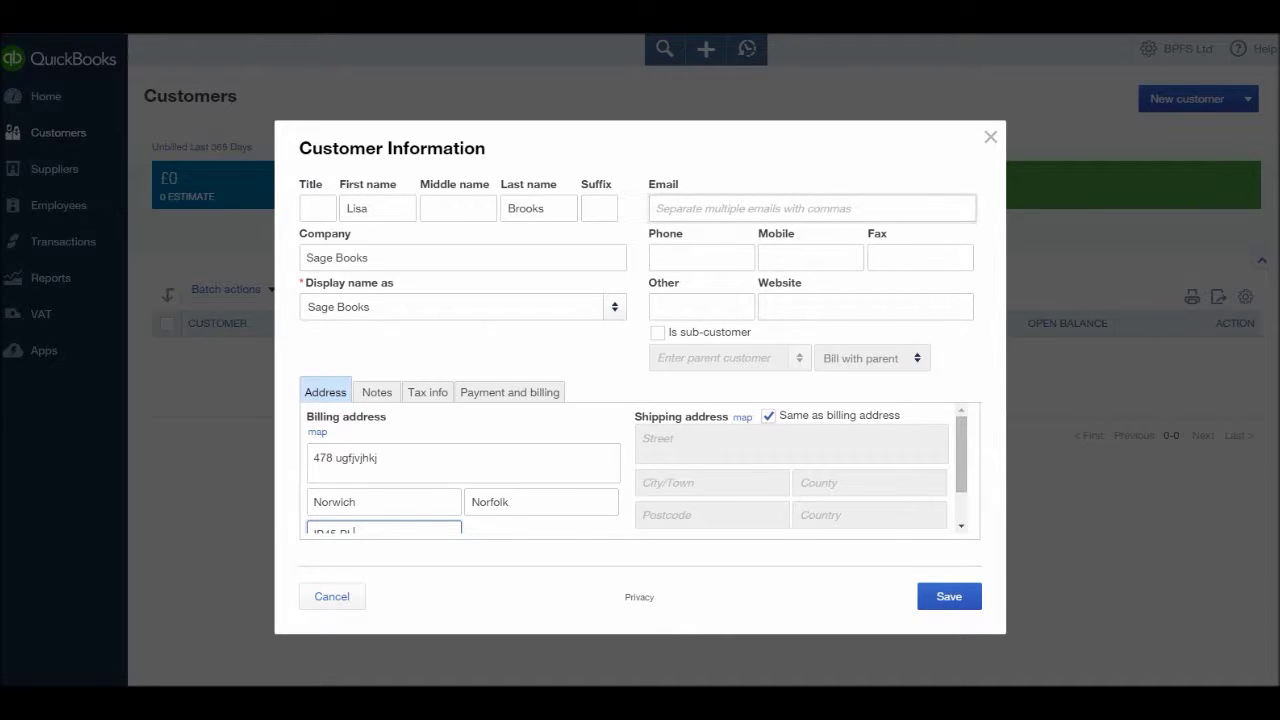
- Enter the contact's e-mail address for Sage Books
left_click(656, 208)
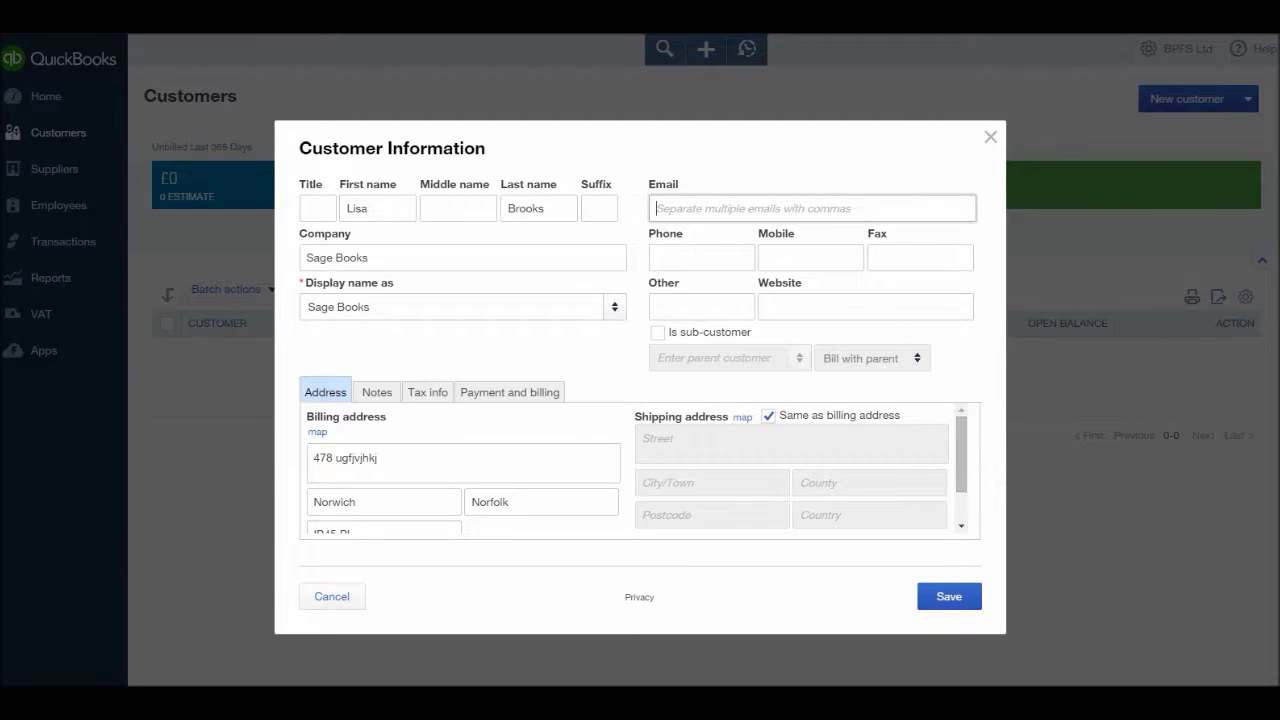
type("LISA")
key("BackSpace")
key("BackSpace")
key("BackSpace")
key("BackSpace")
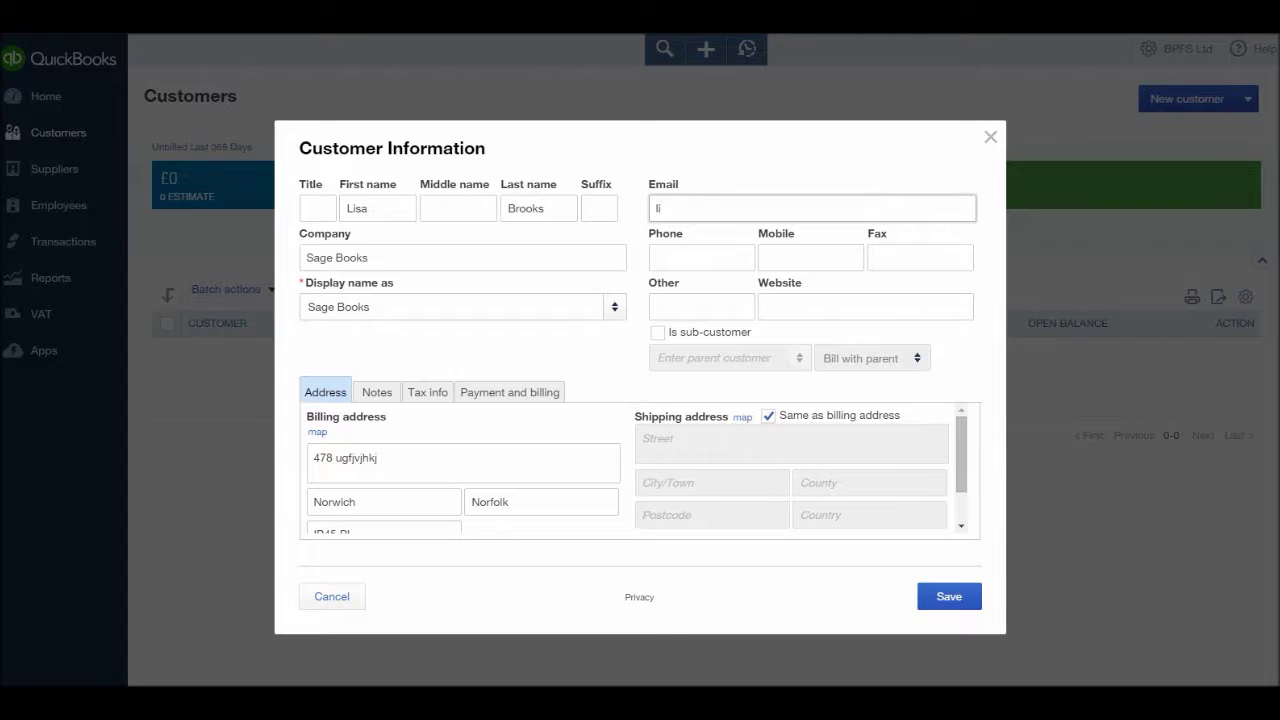
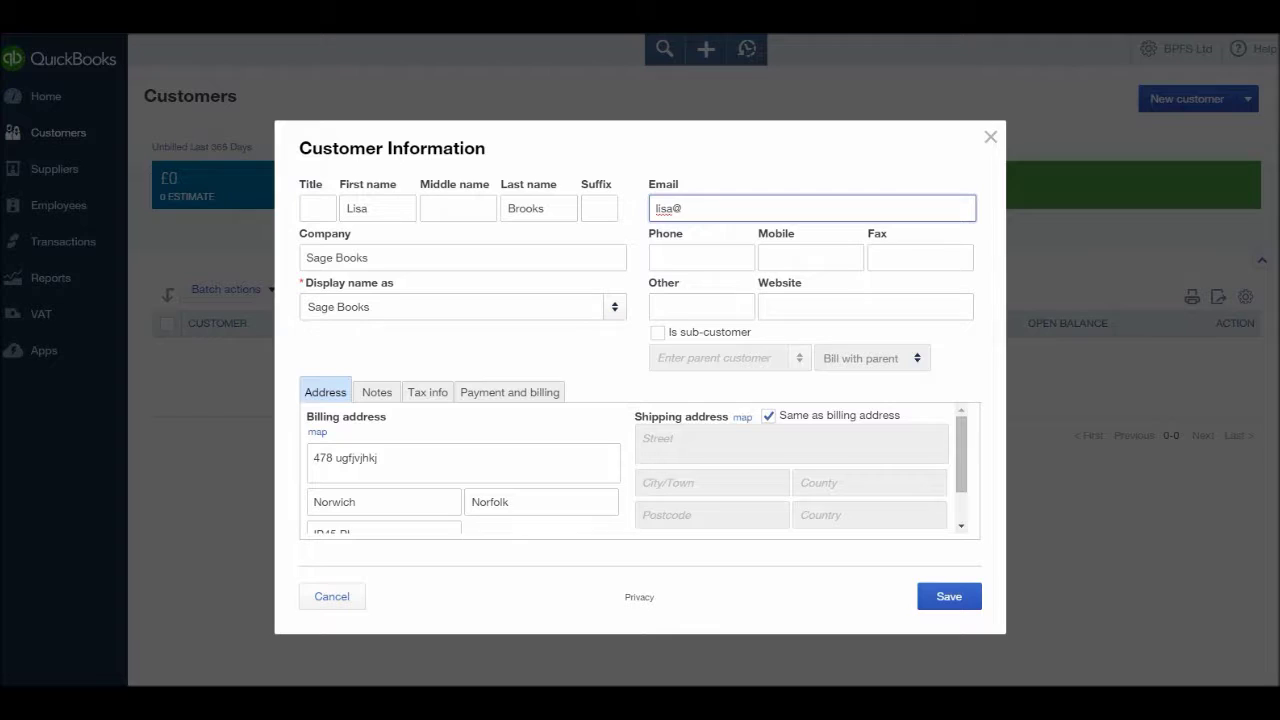
key("Tab")
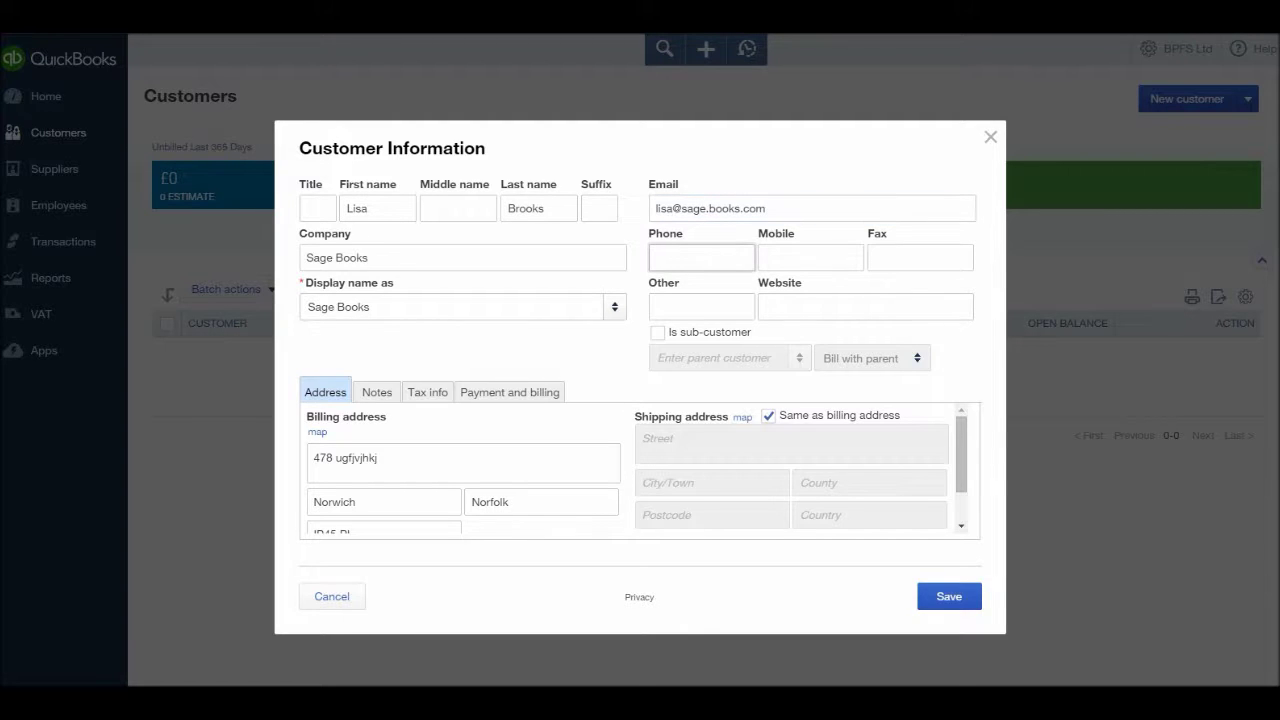
key("Tab")
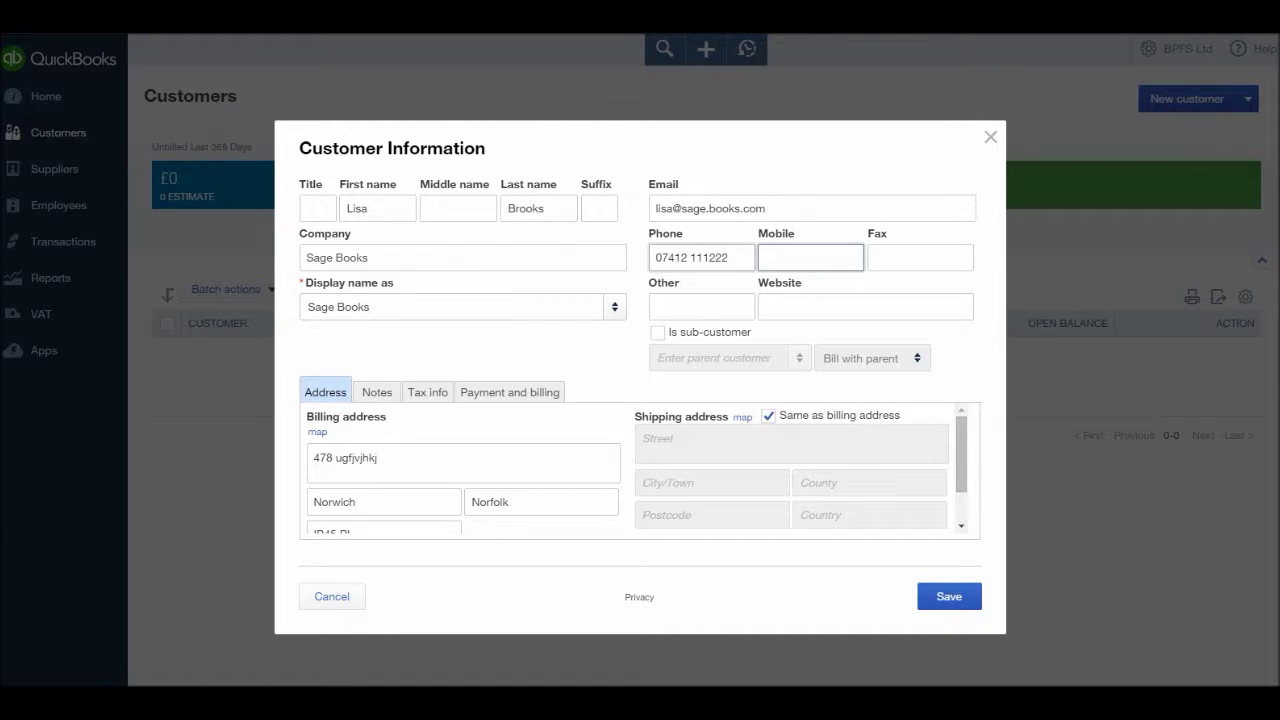
key("Tab")
key("Tab")
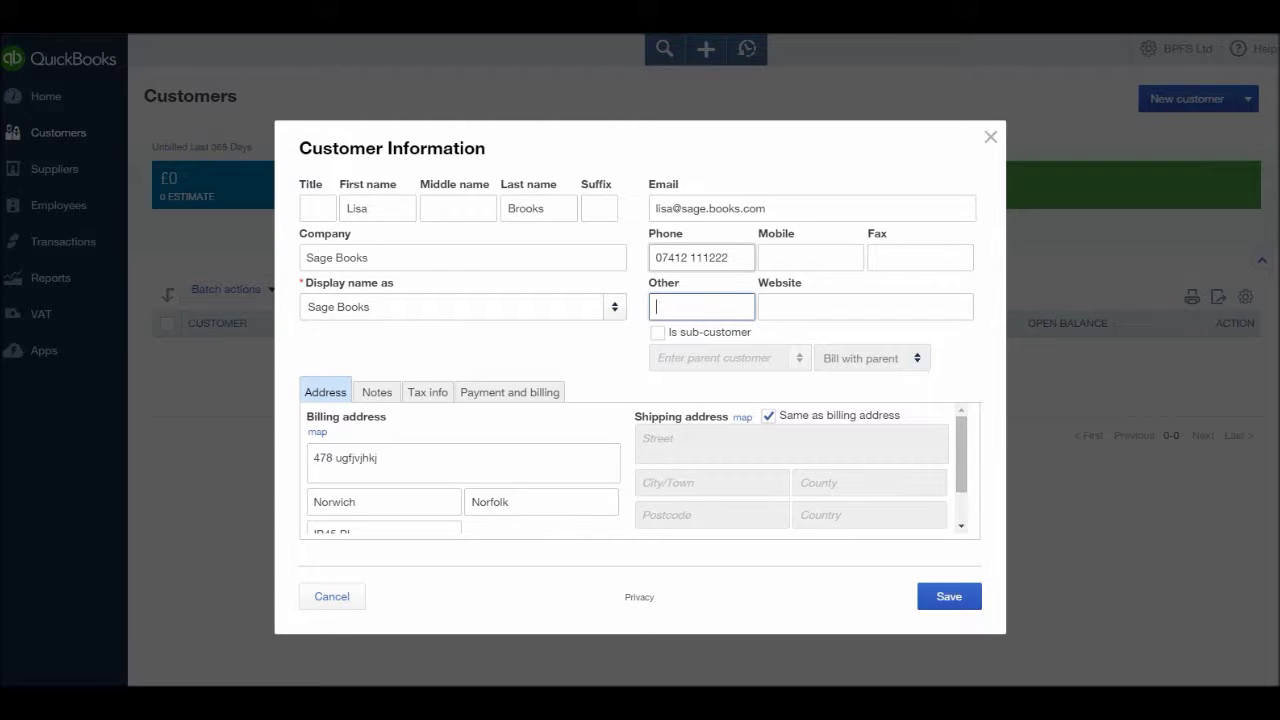
key("Tab")
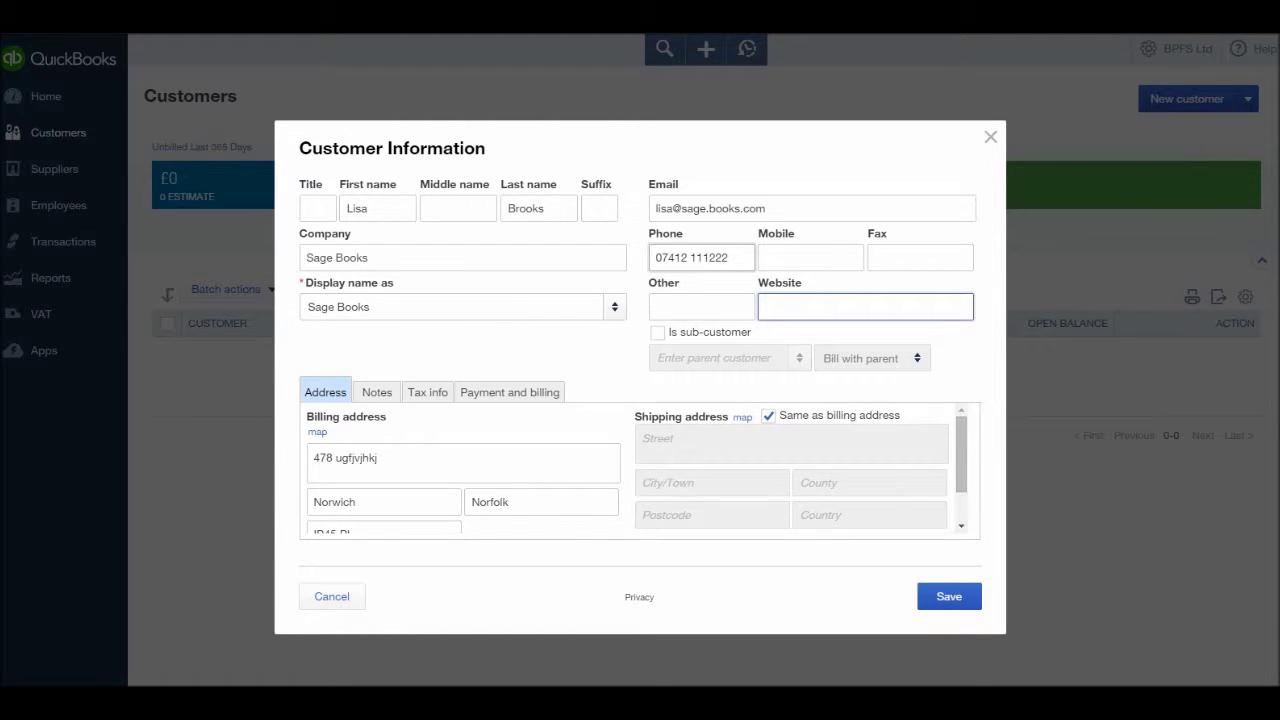
type("www.dfdkjhl.com")
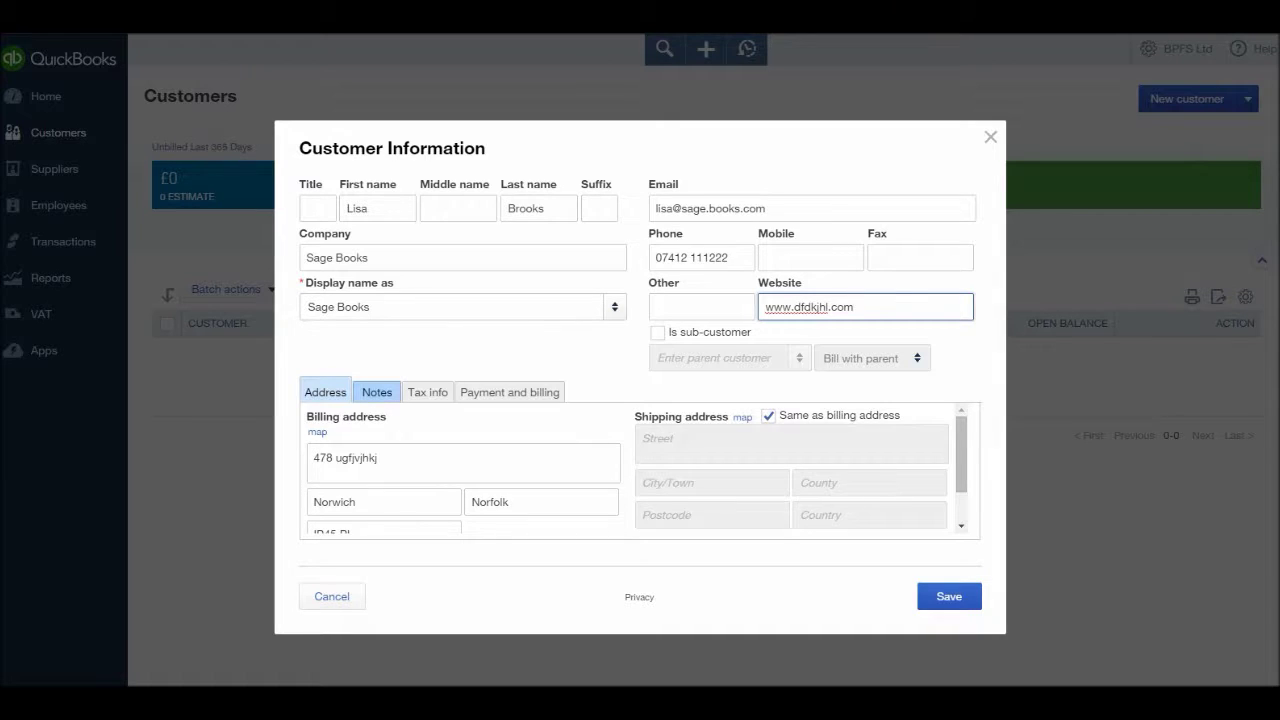
- Check the Notes and Tax info sections, ending on the Payment and billing section
left_click(376, 392)
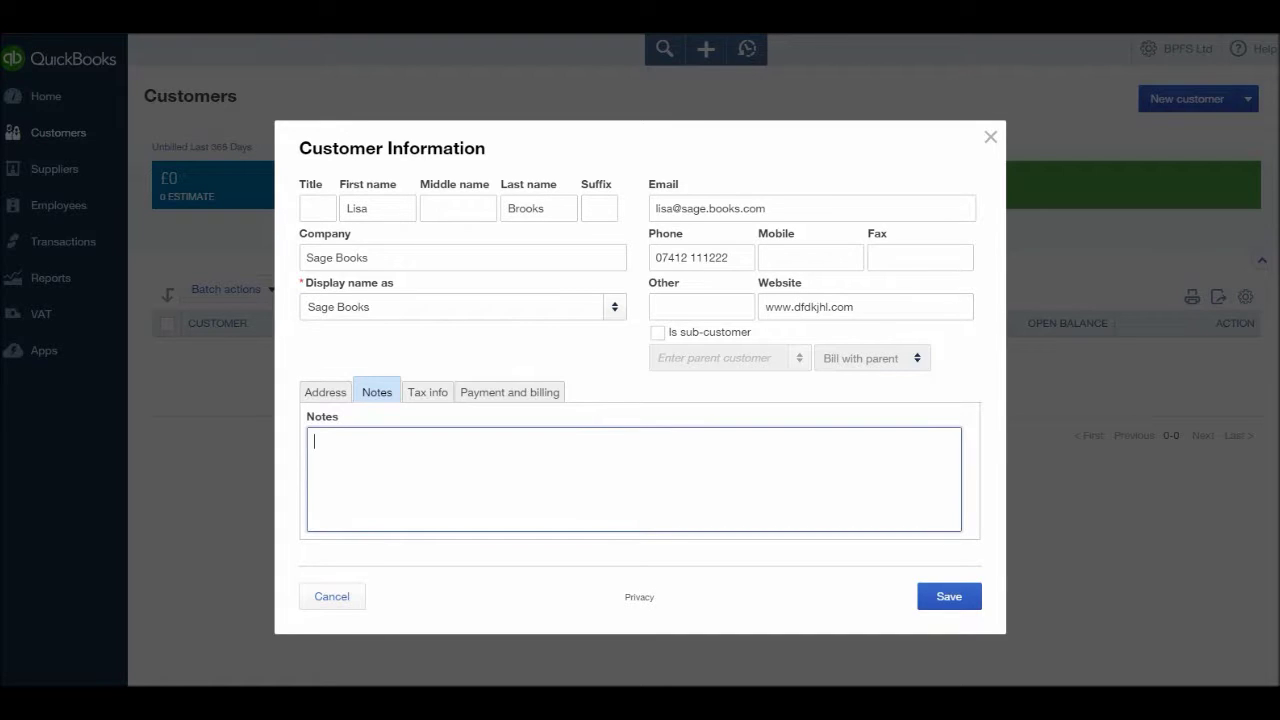
left_click(427, 392)
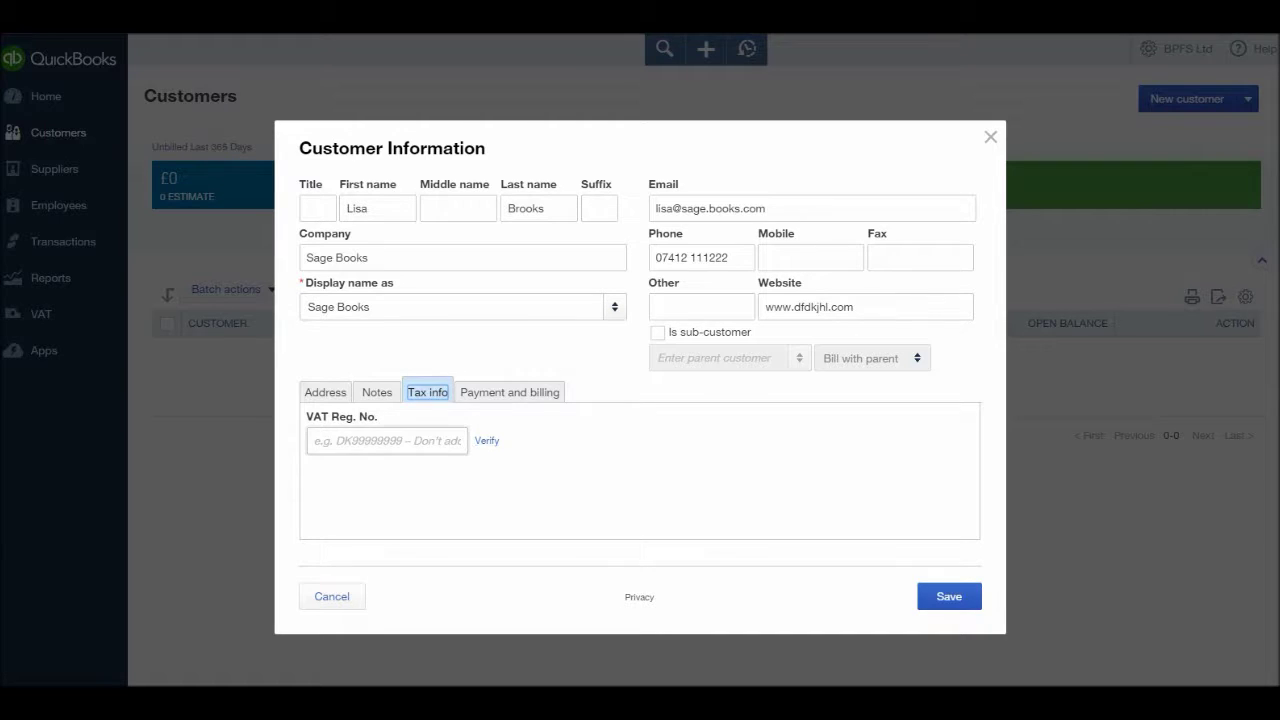
left_click(509, 392)
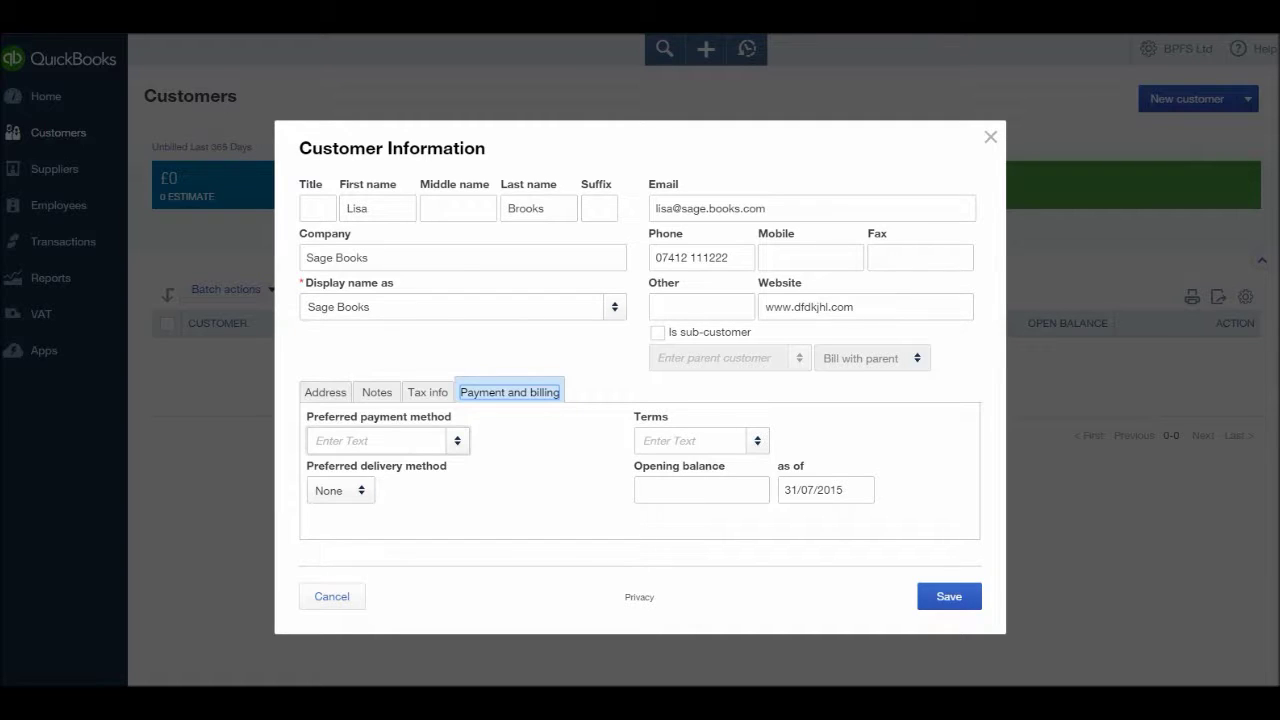
- Set the preferred payment method to Cash
left_click(380, 440)
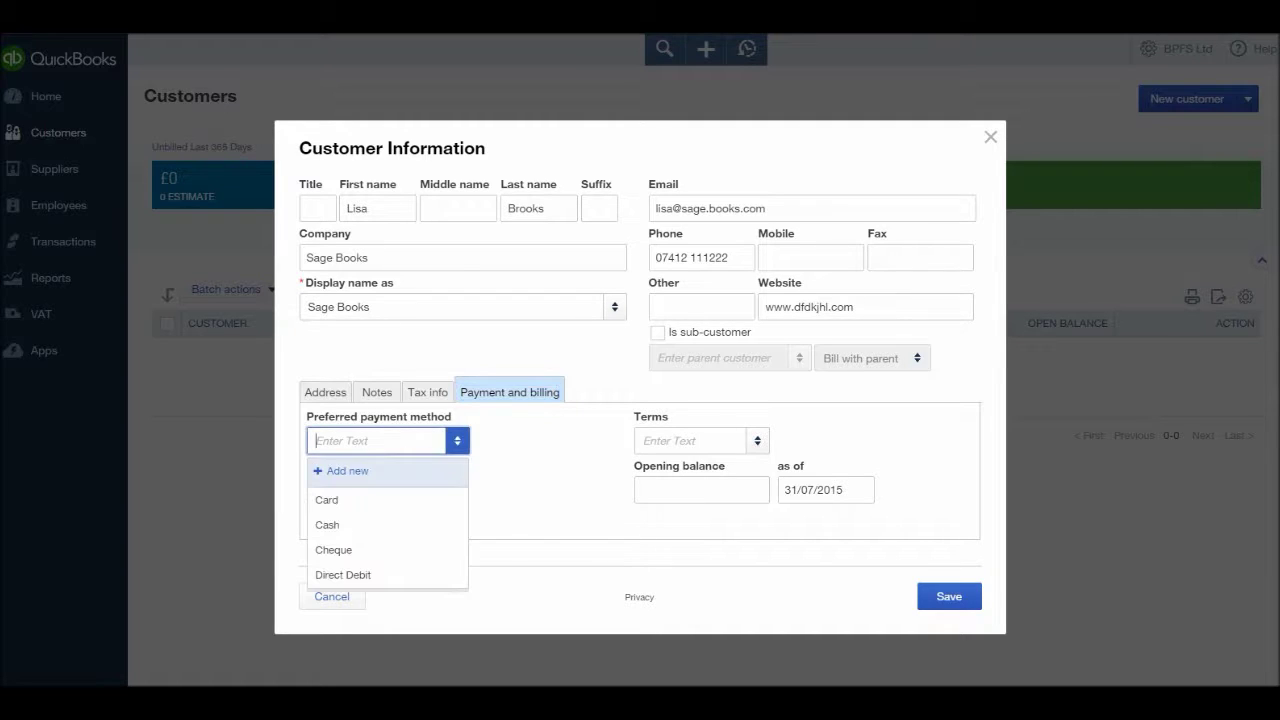
key("Down")
key("Down")
key("Down")
key("Down")
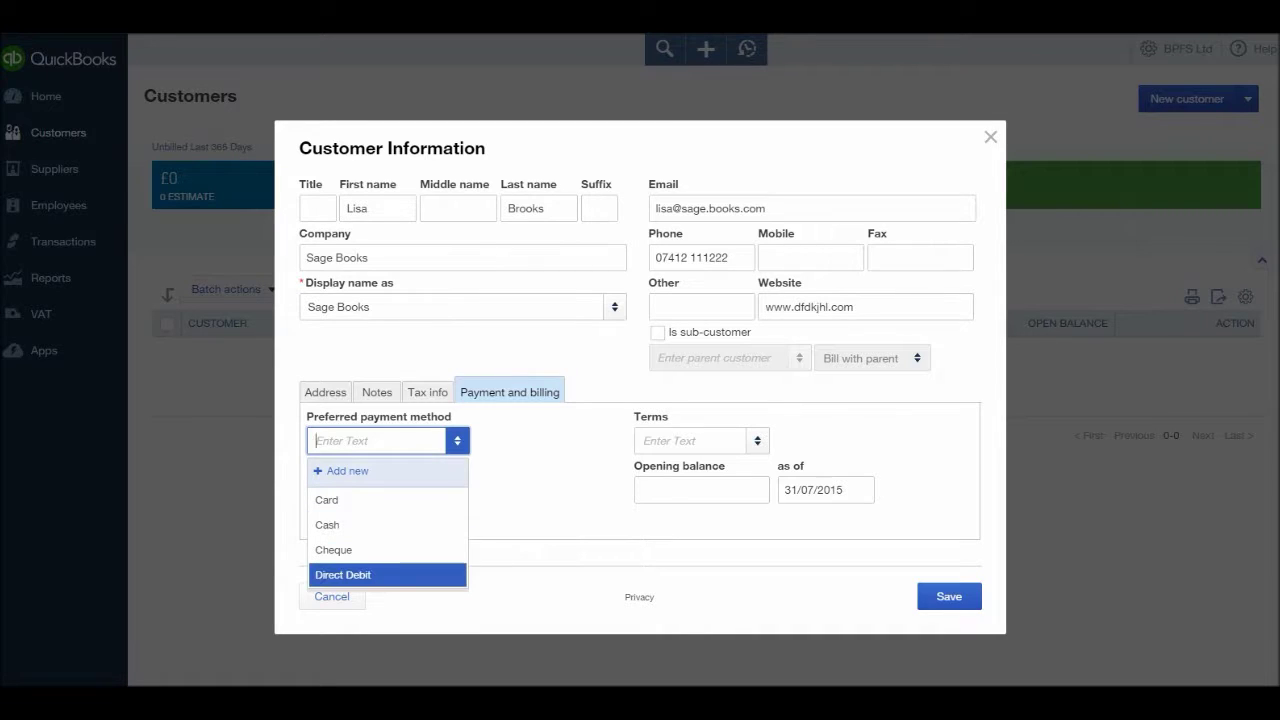
key("Up")
key("Up")
key("Up")
key("Down")
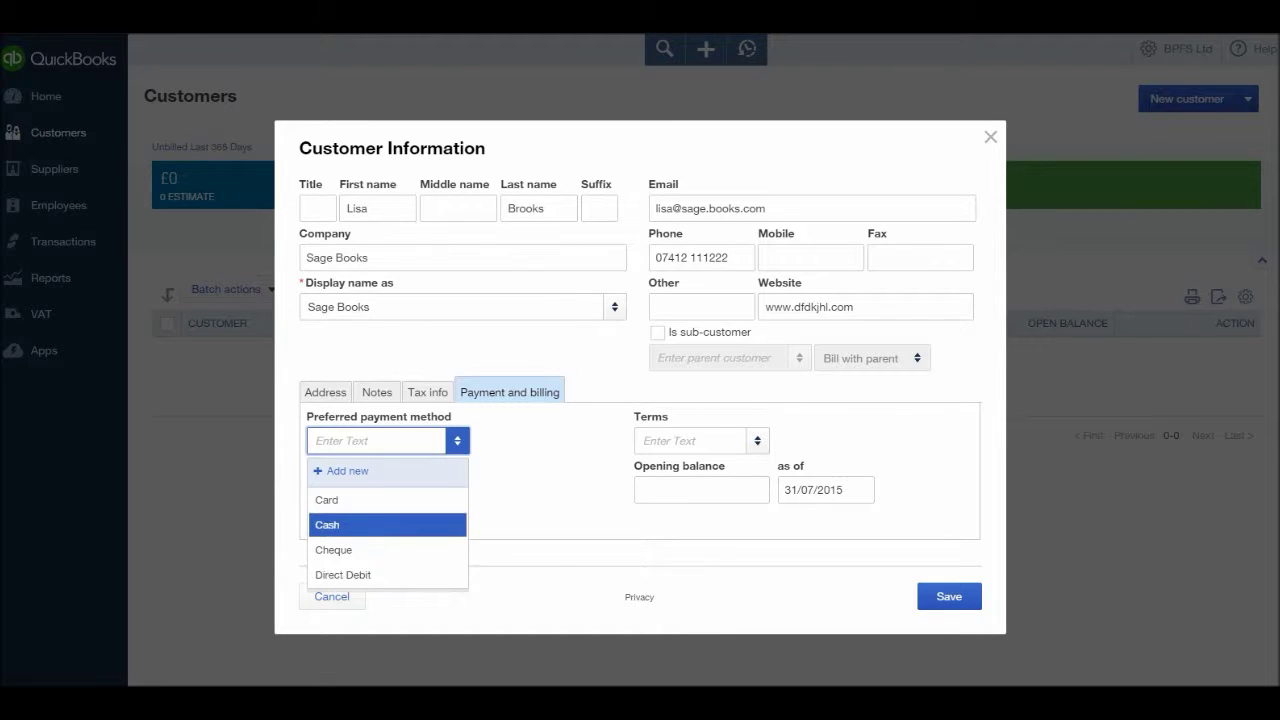
key("Return")
key("Tab")
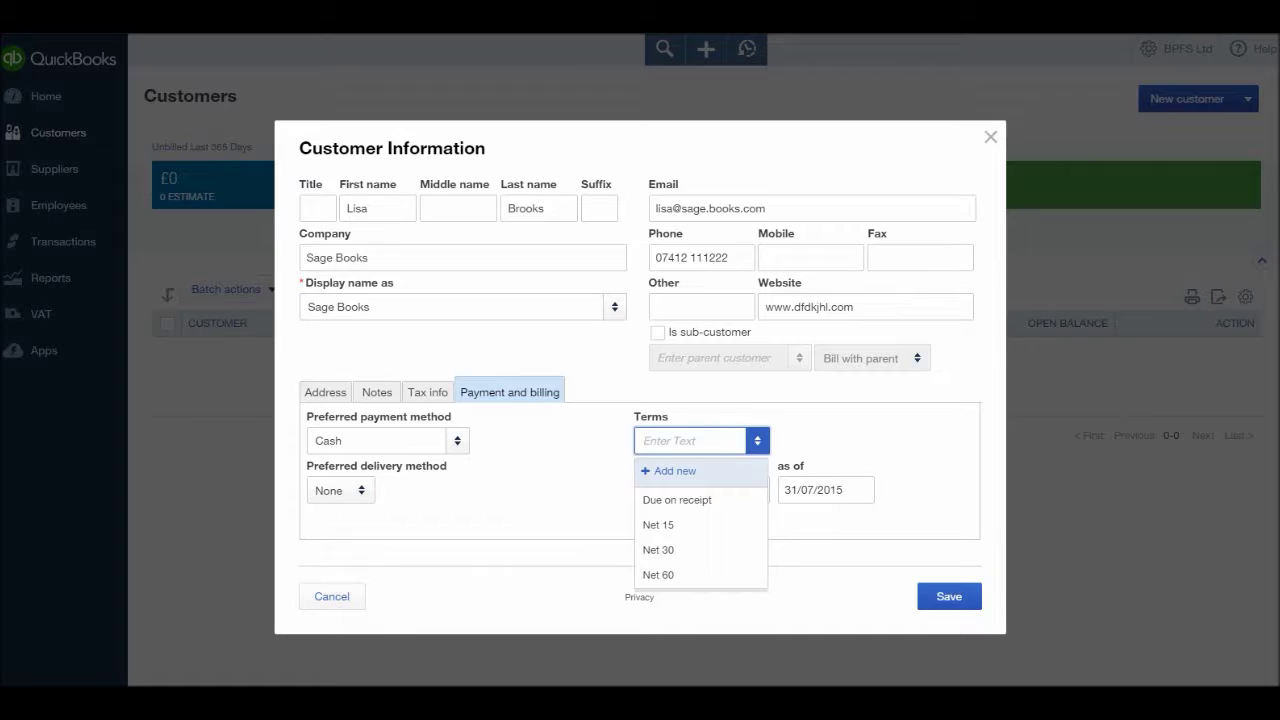
- Choose Net 15 payment terms and keep the preferred delivery method as None
key("Down")
key("Down")
key("Down")
key("Down")
key("Down")
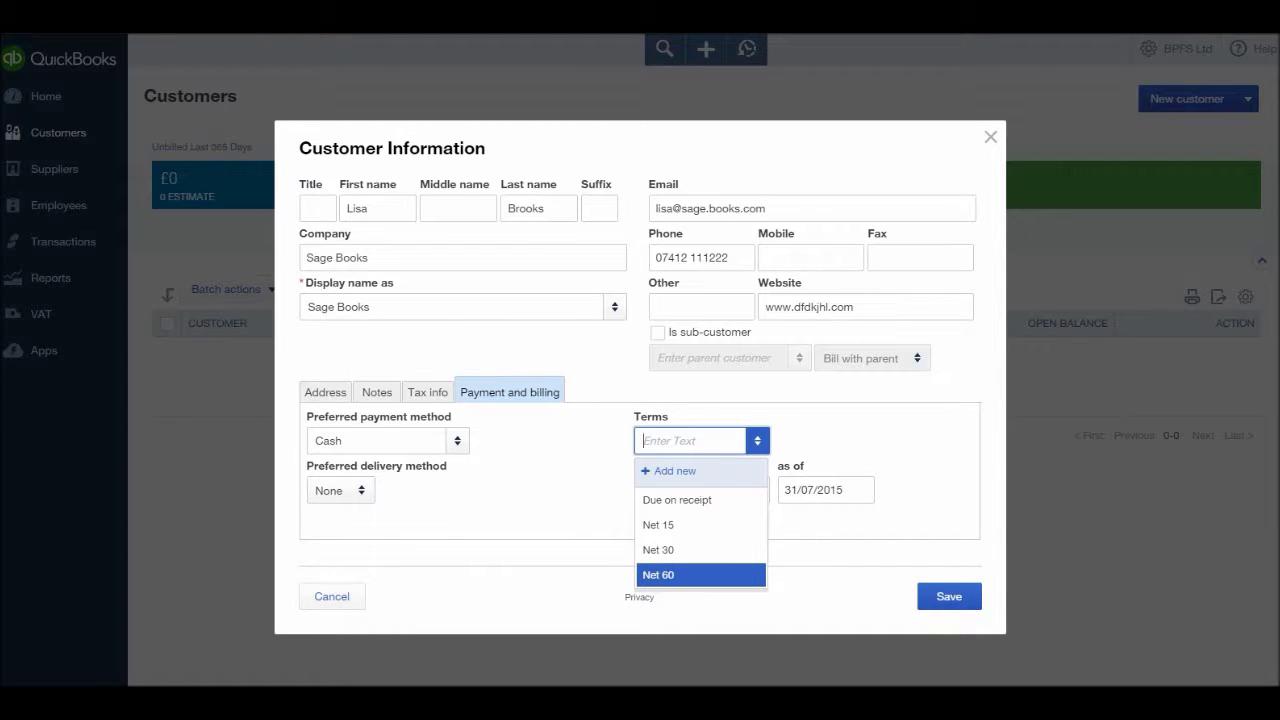
key("Up")
key("Up")
key("Up")
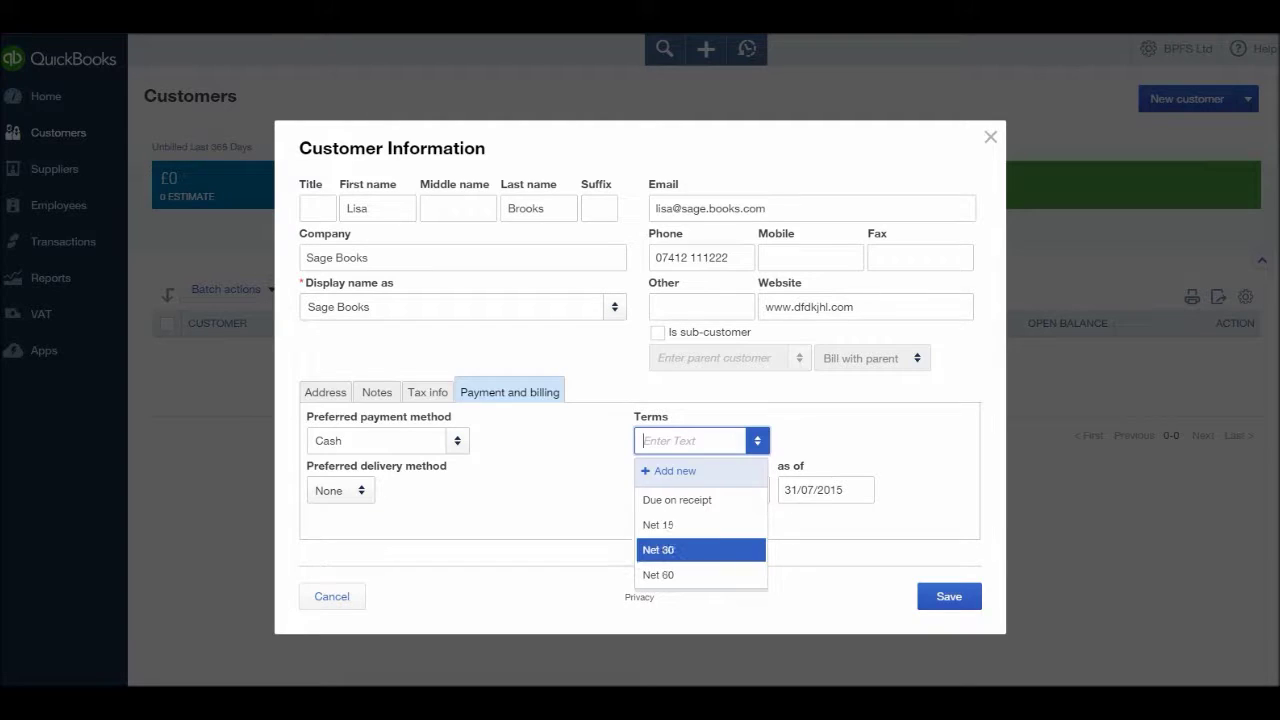
key("Down")
key("Up")
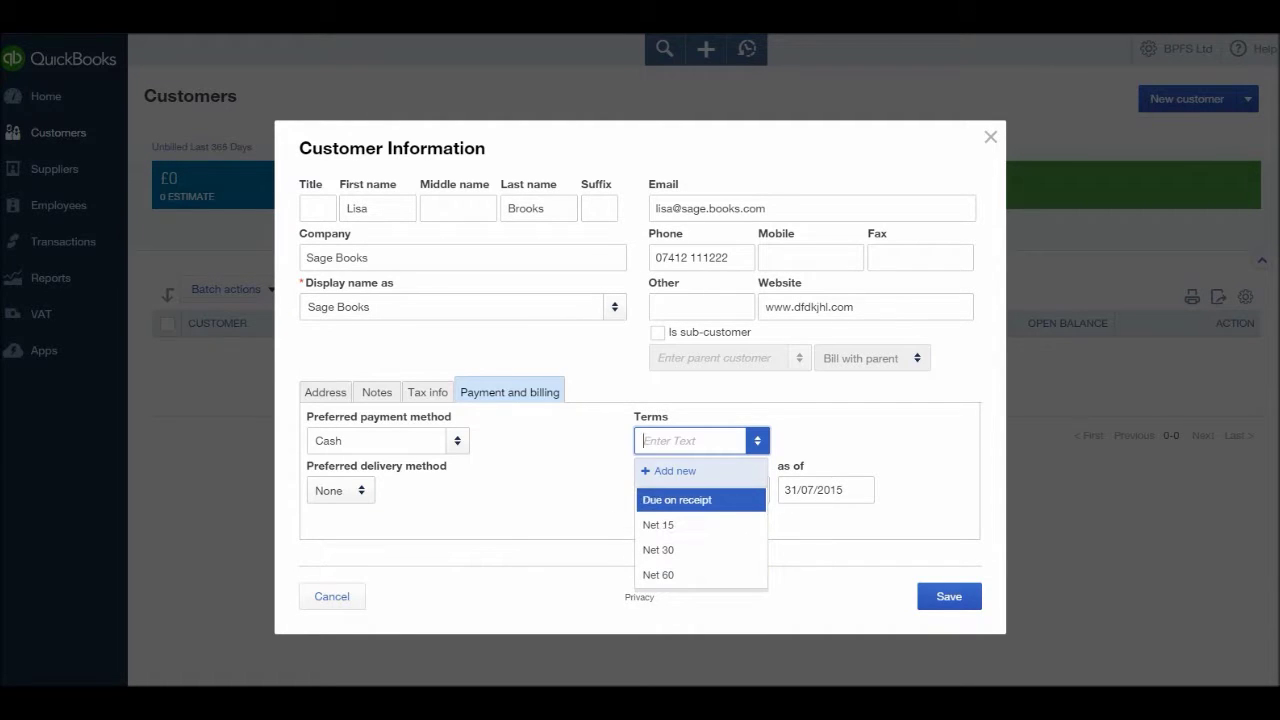
key("Down")
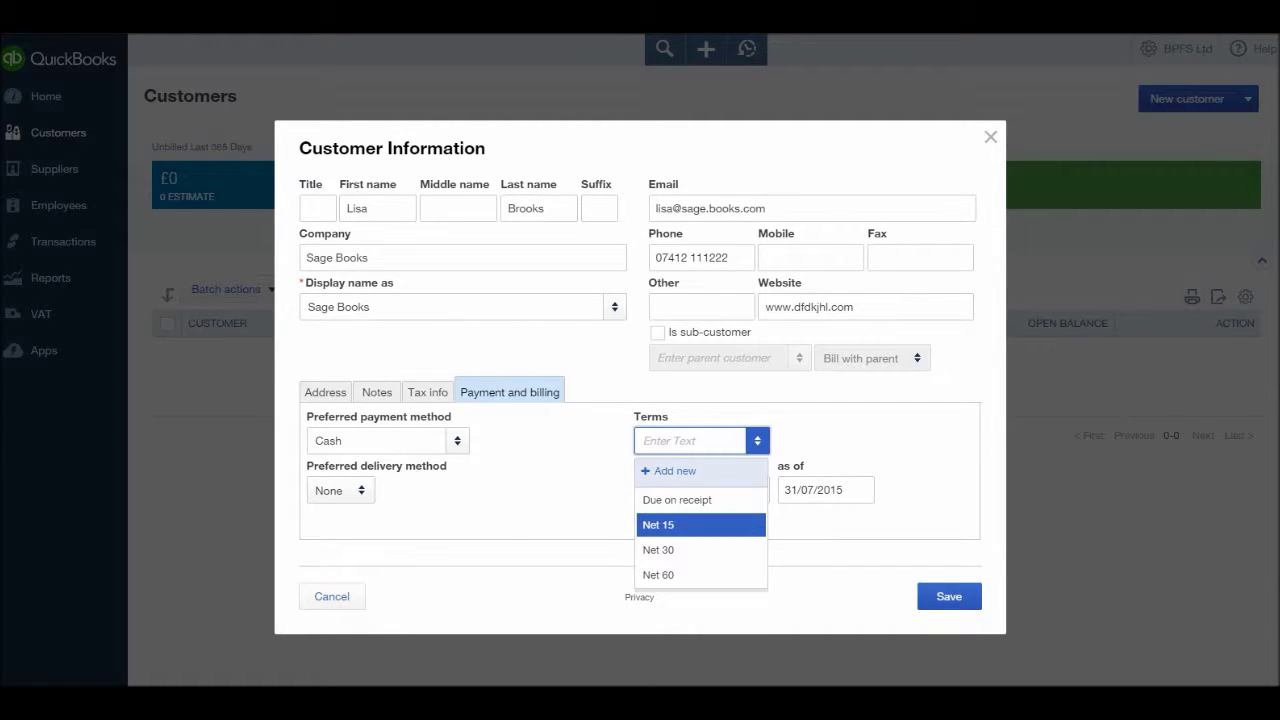
key("Down")
key("Down")
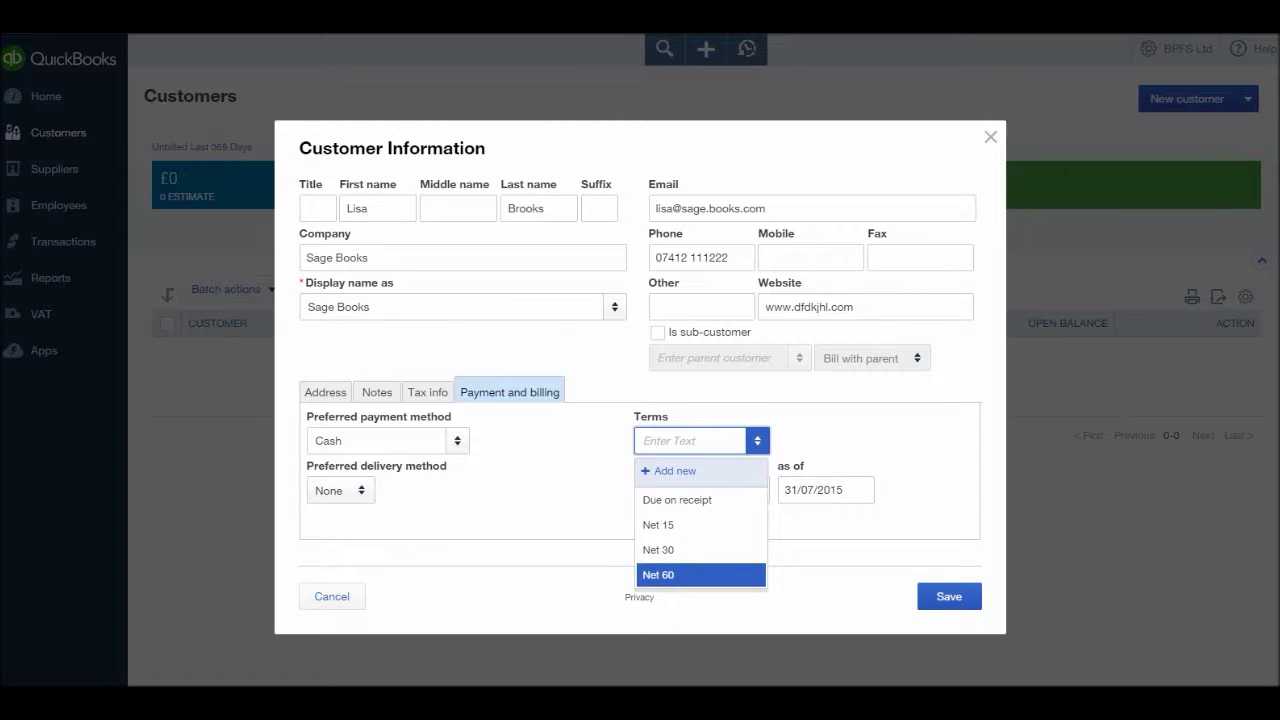
key("Down")
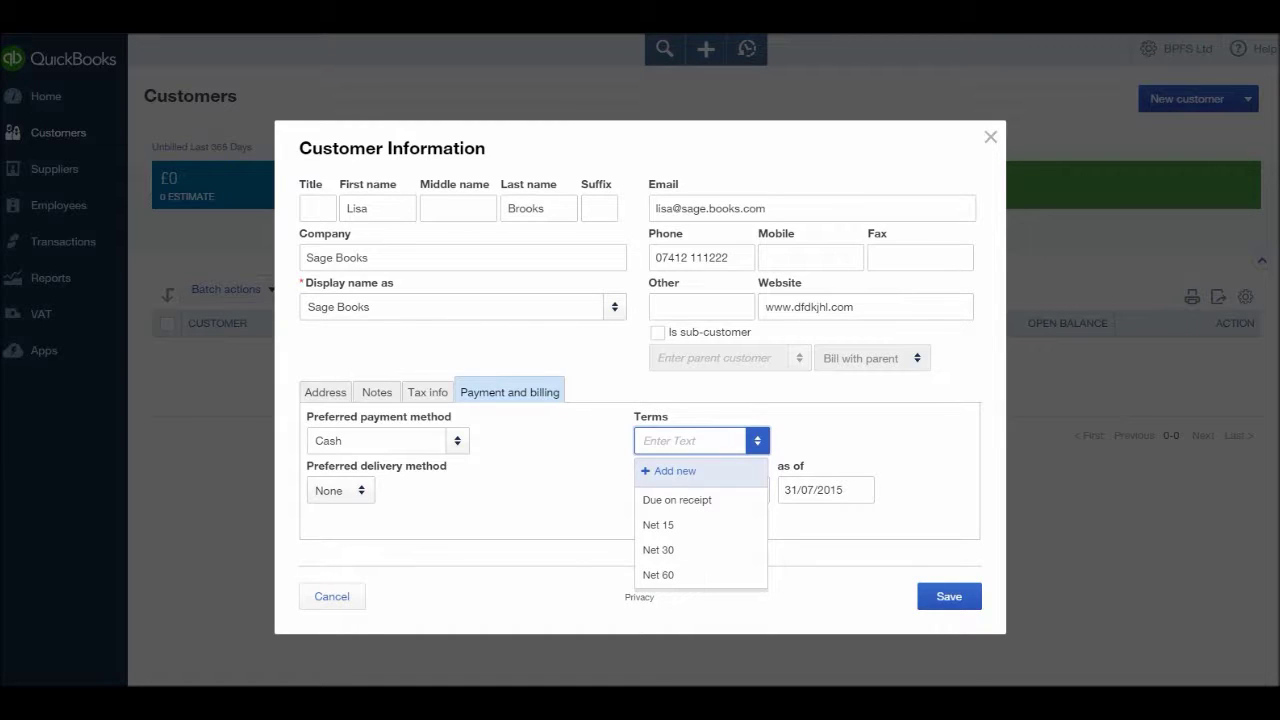
key("Down")
key("Down")
key("Down")
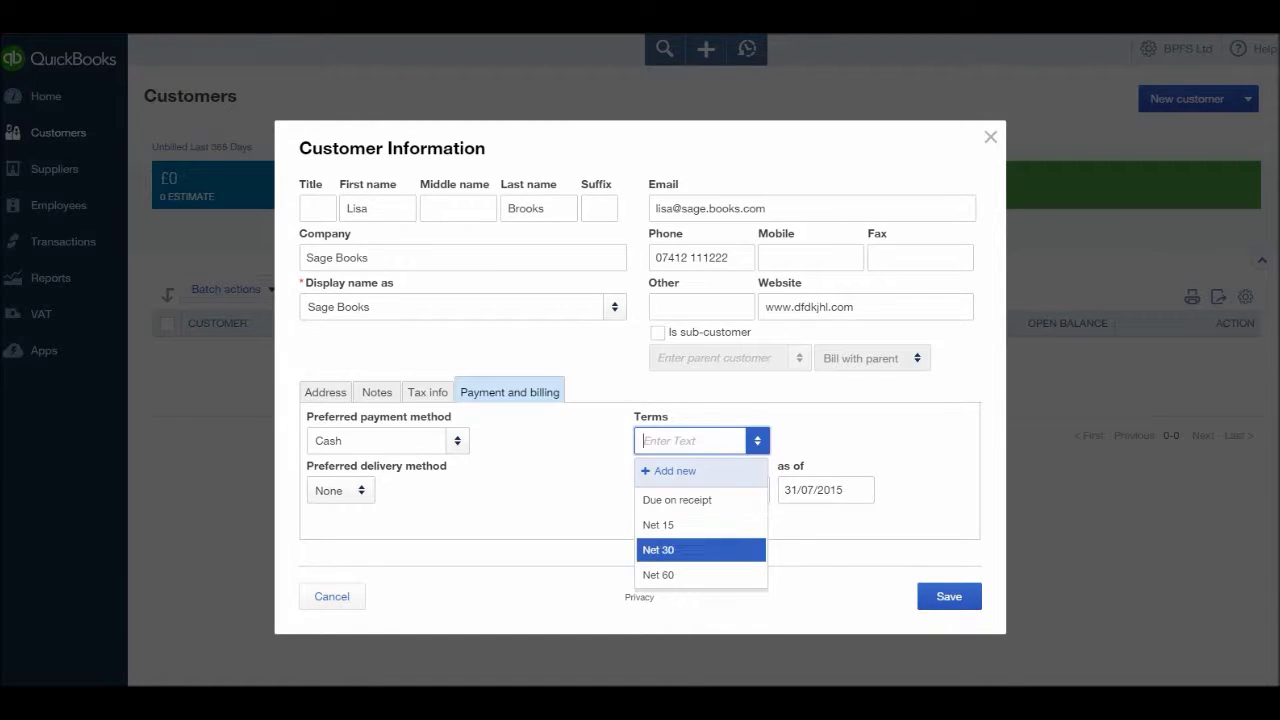
key("Up")
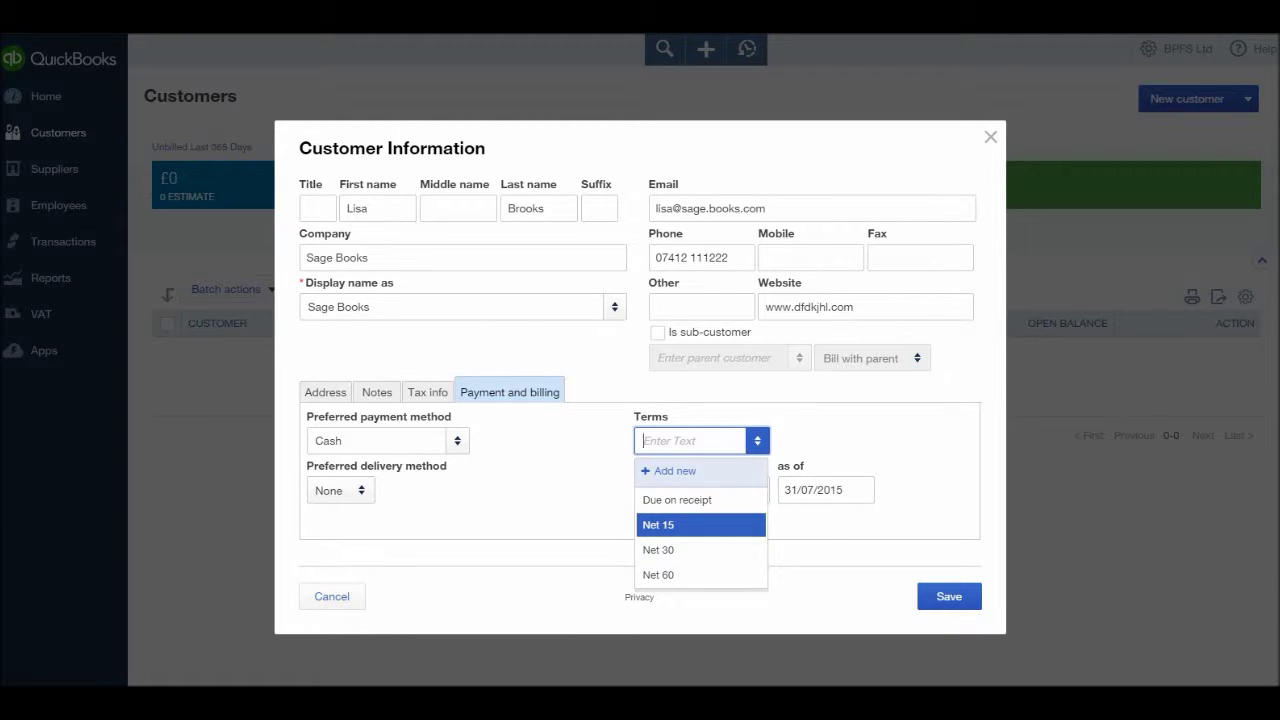
key("Return")
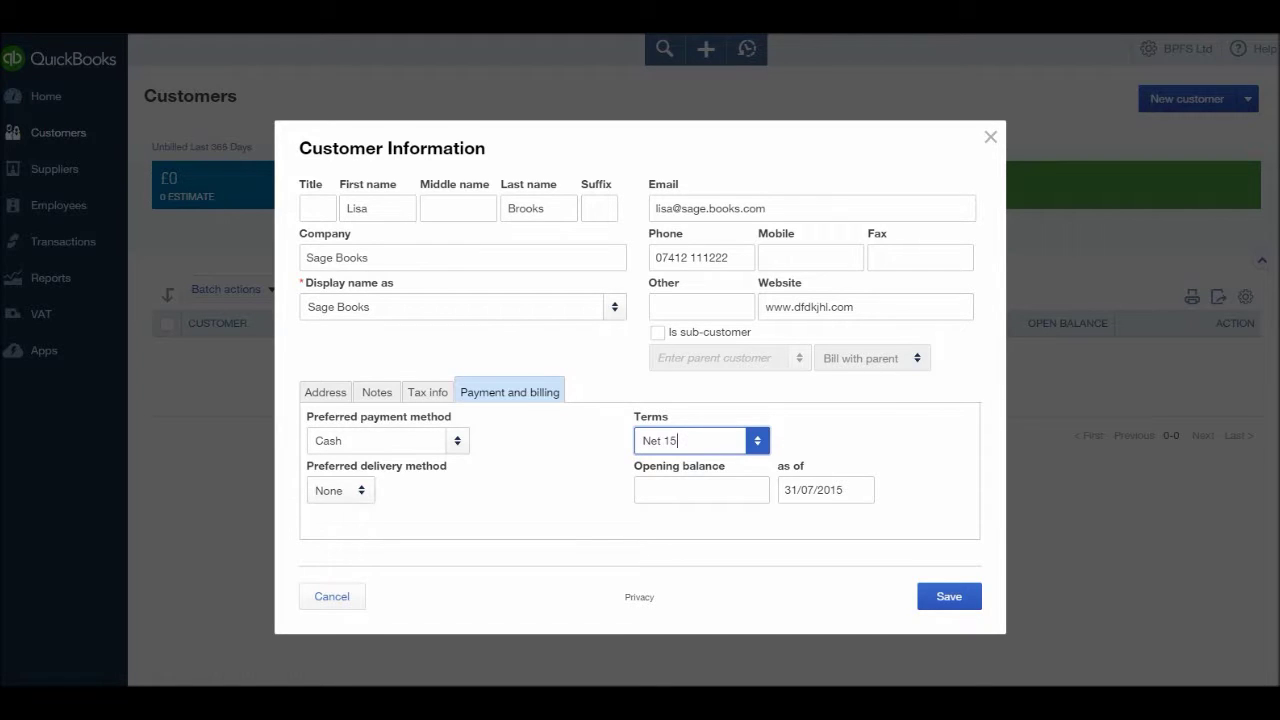
left_click(340, 490)
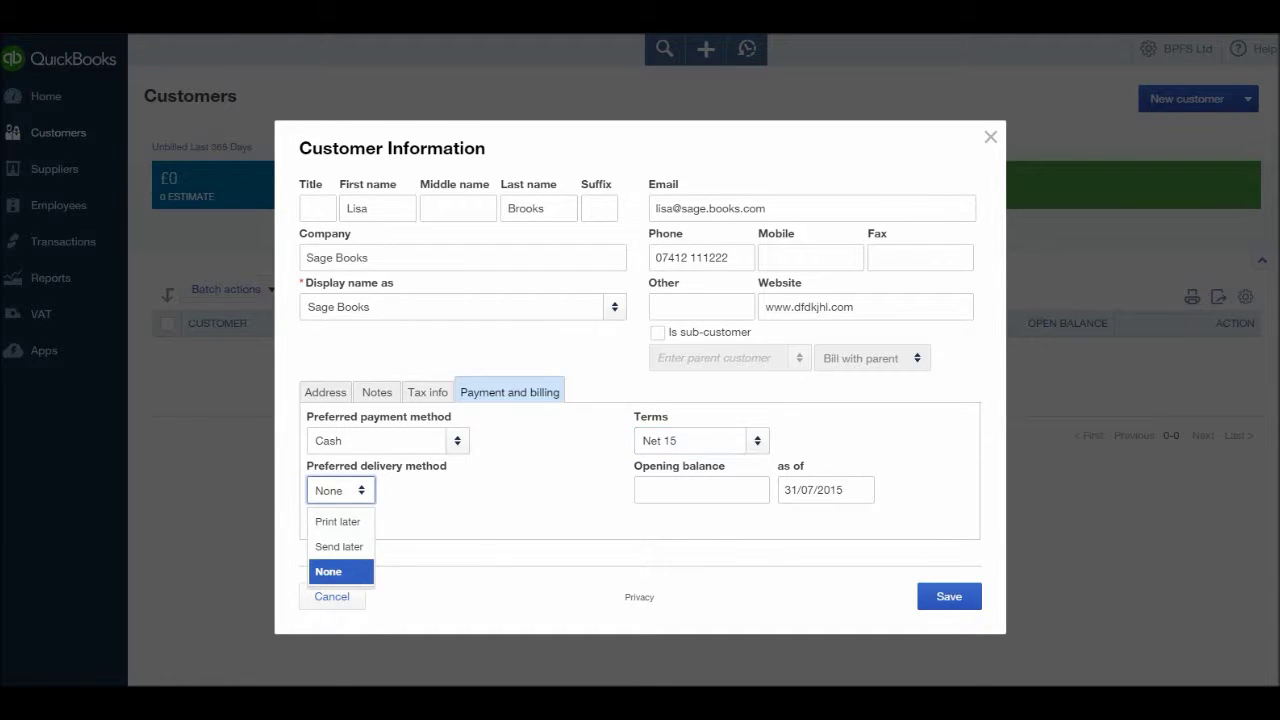
key("Return")
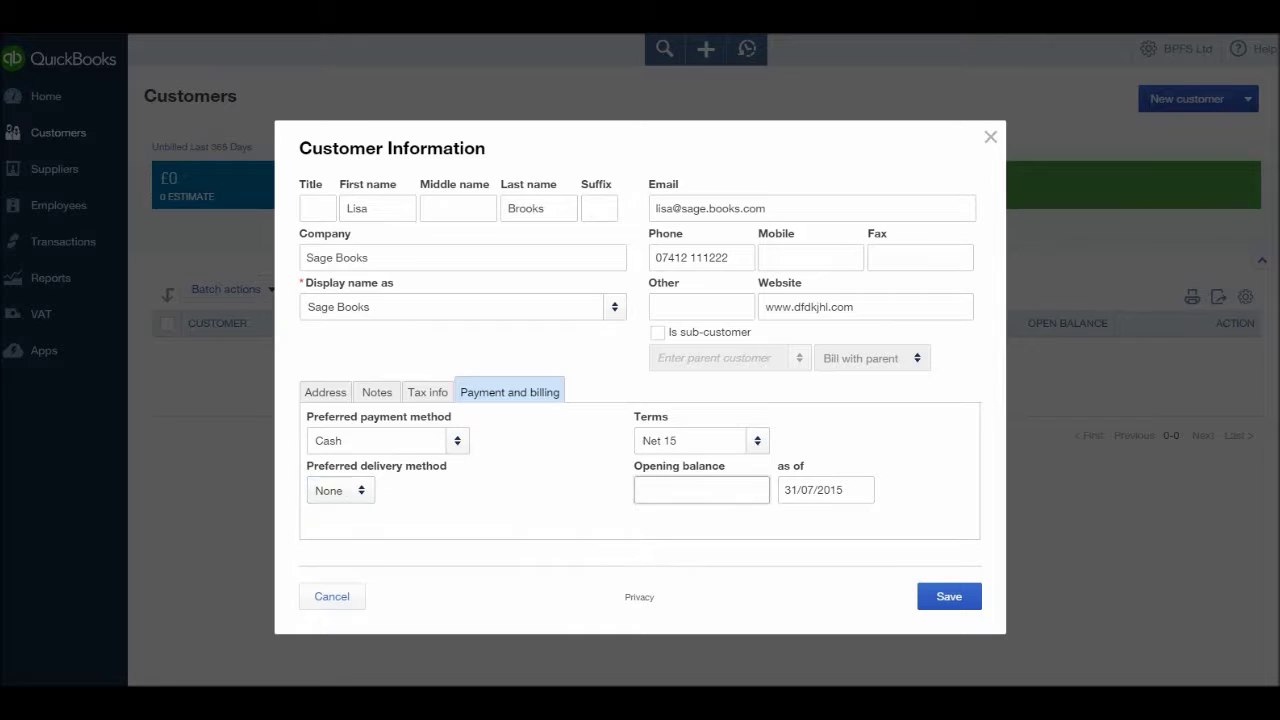
left_click(762, 490)
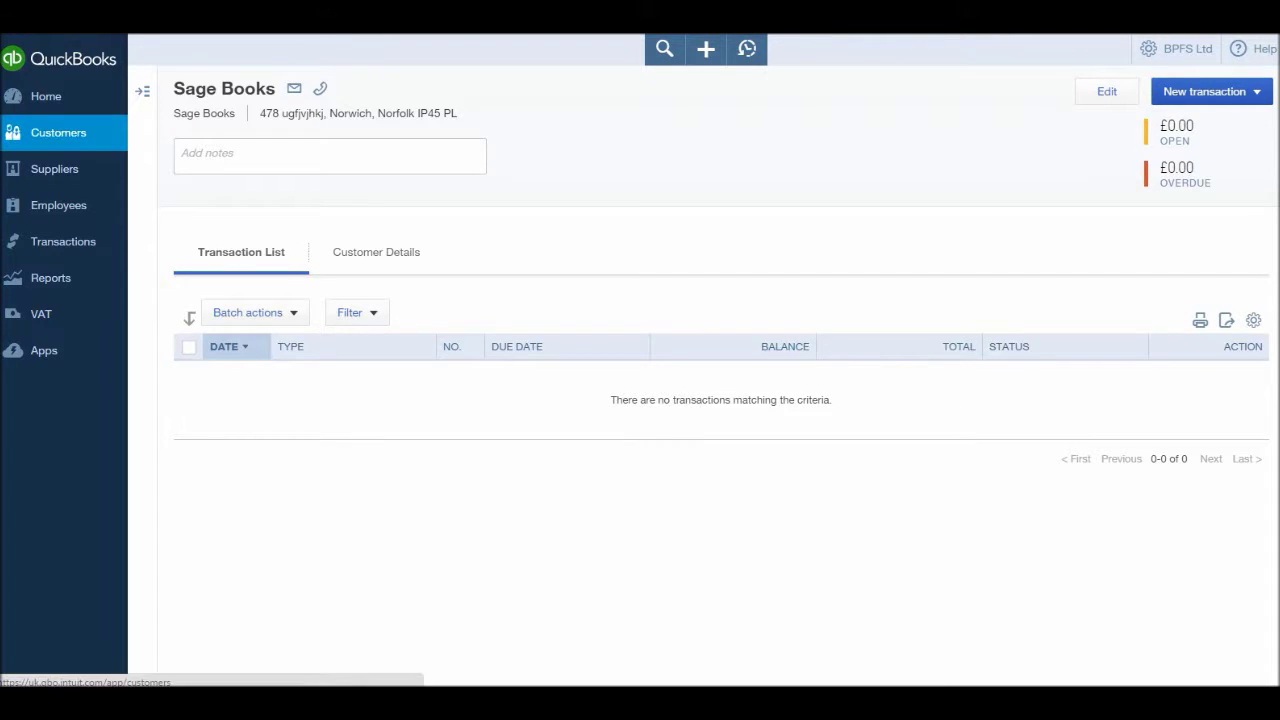
- Return to the Customers list showing Sage Books with a £0.00 balance
left_click(58, 132)
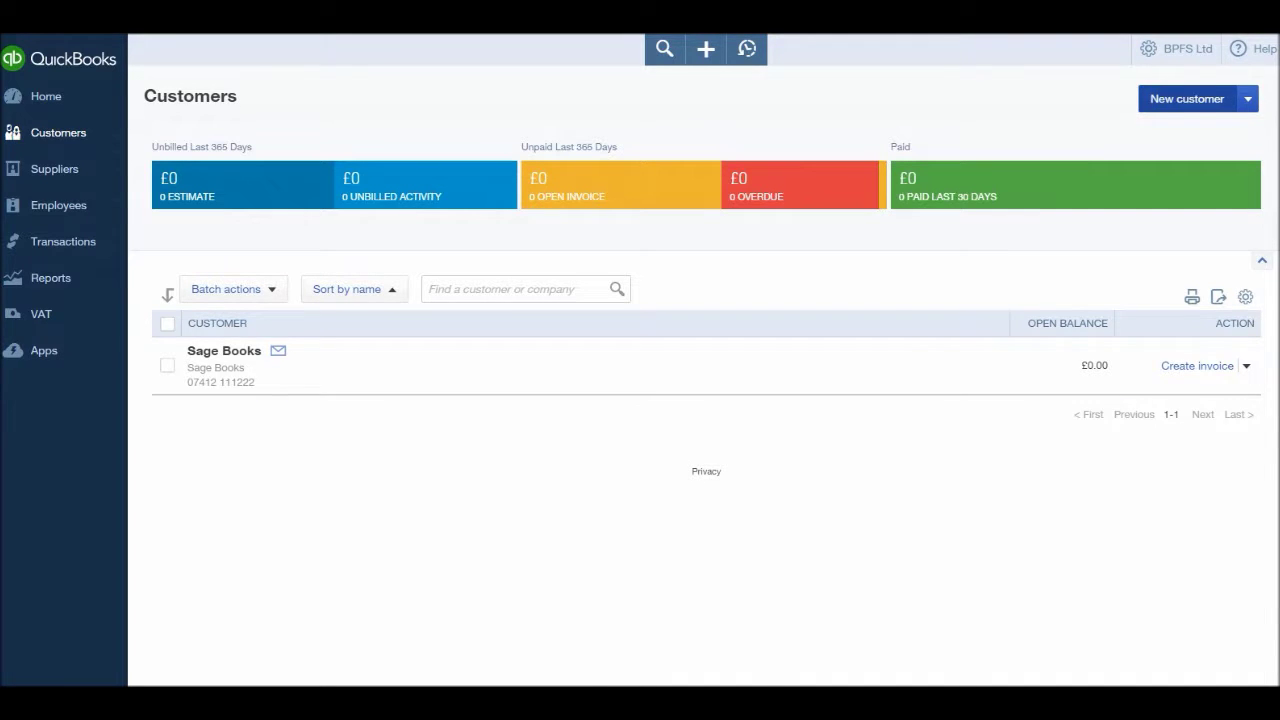
- Start a new customer with Clearview Training as company and display name
left_click(1187, 98)
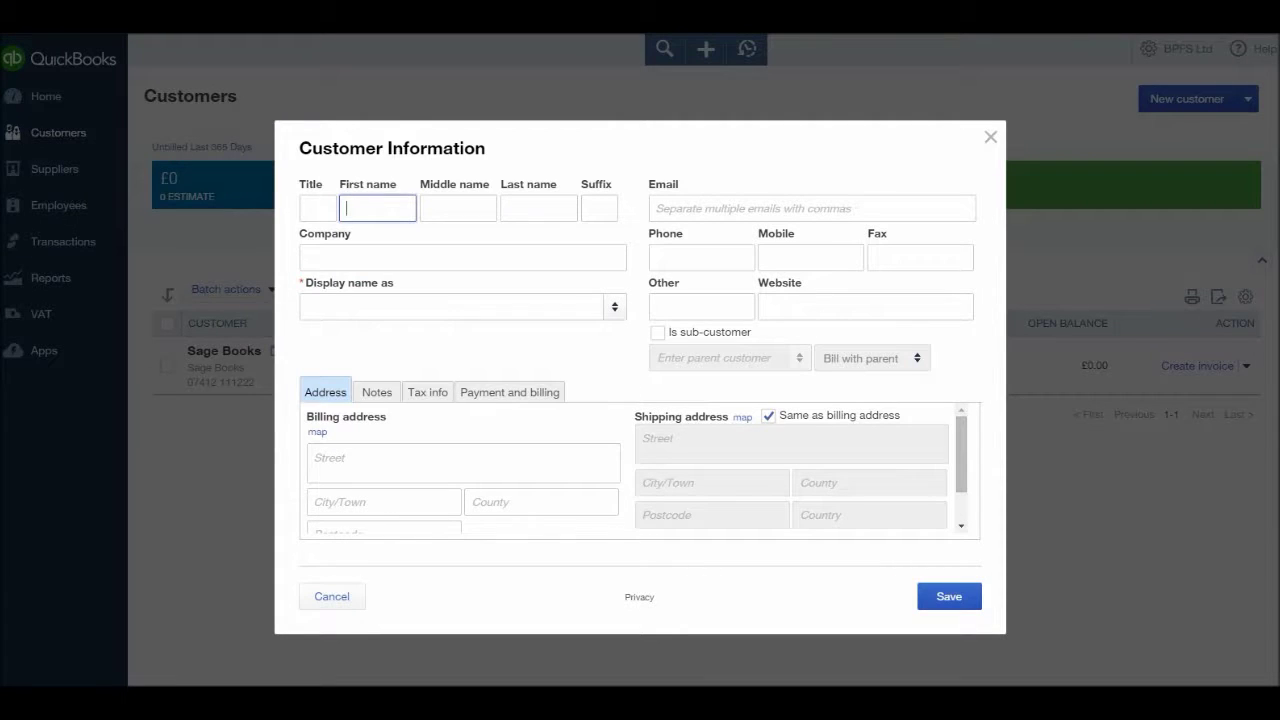
left_click(462, 257)
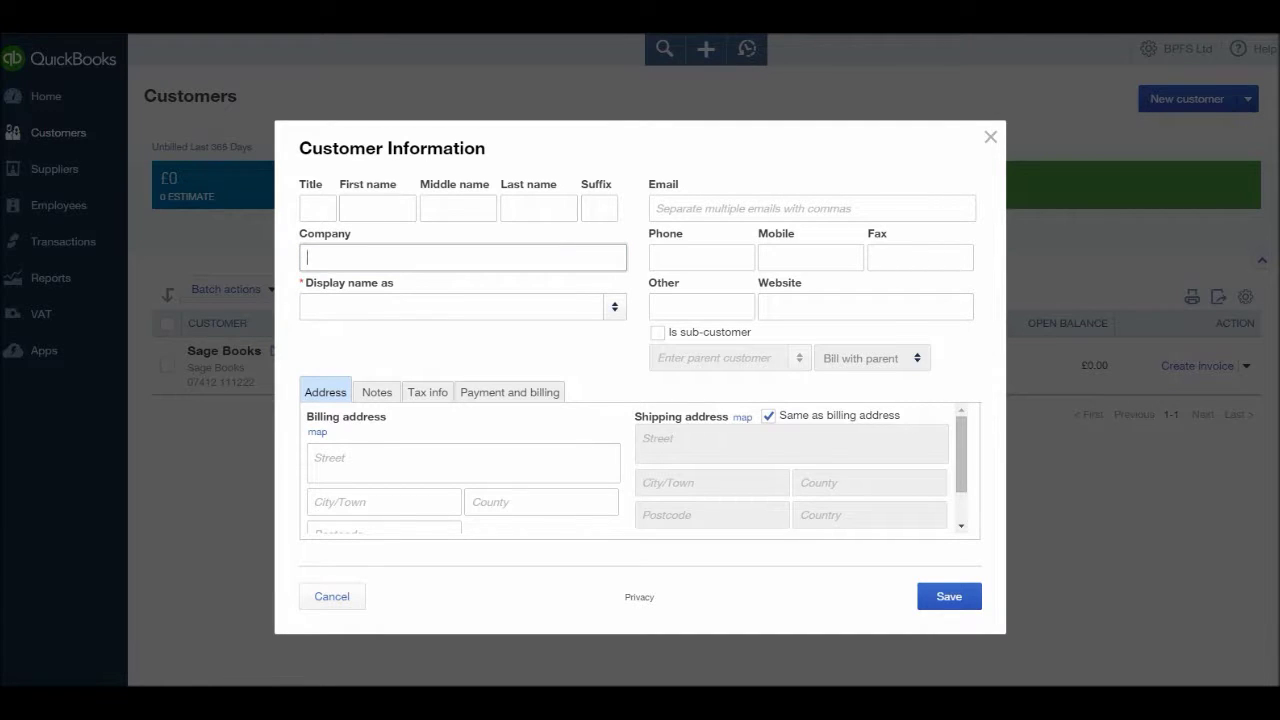
type("Clearview Training")
key("Tab")
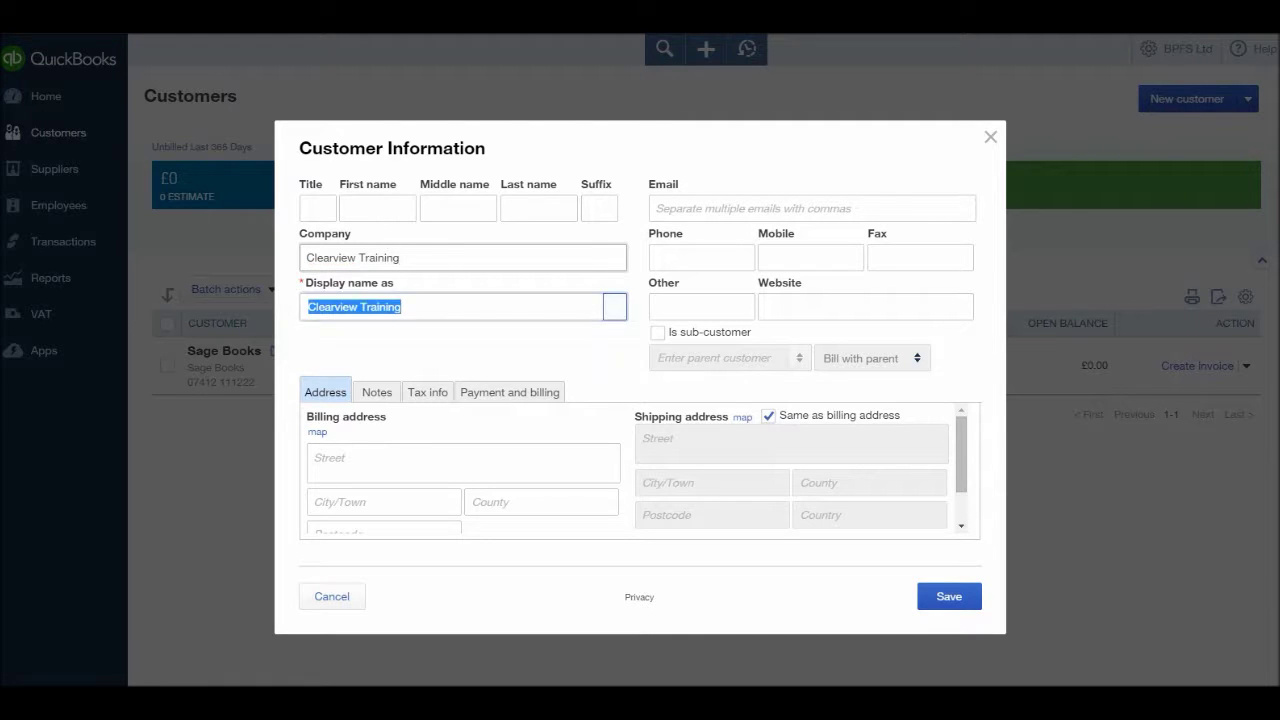
- Fill in the contact's first and last name
left_click(377, 208)
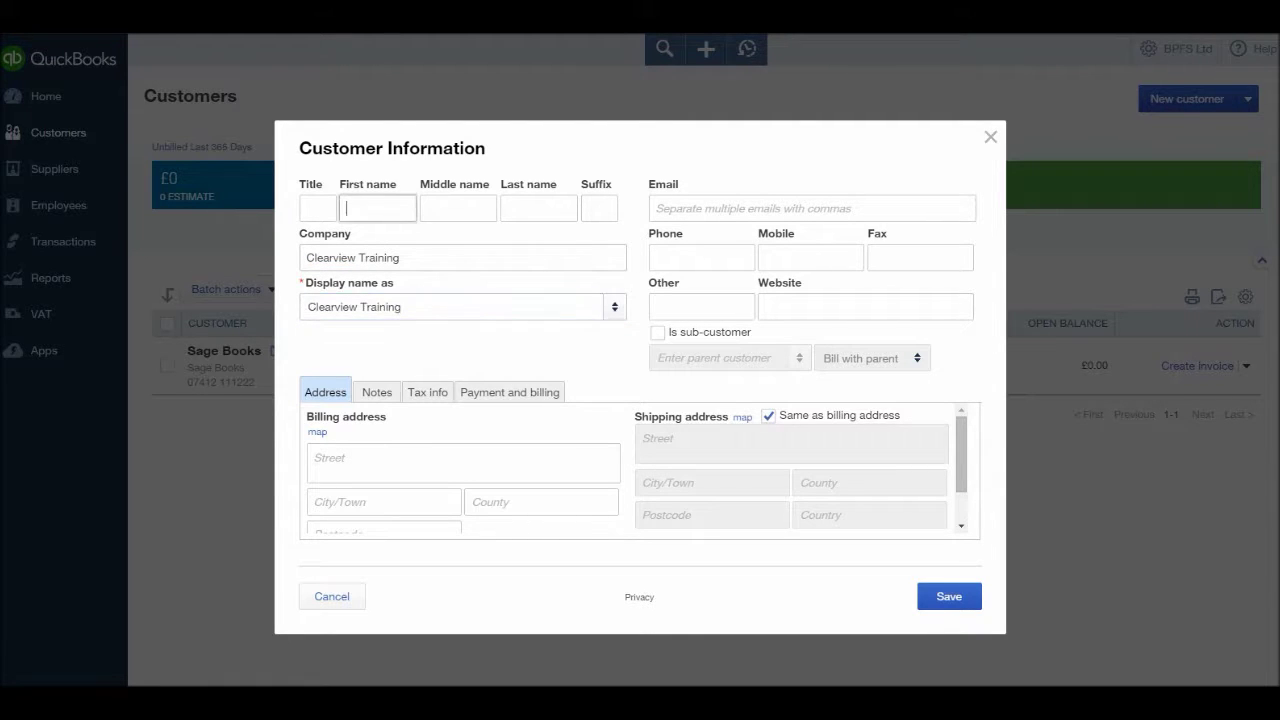
left_click(538, 208)
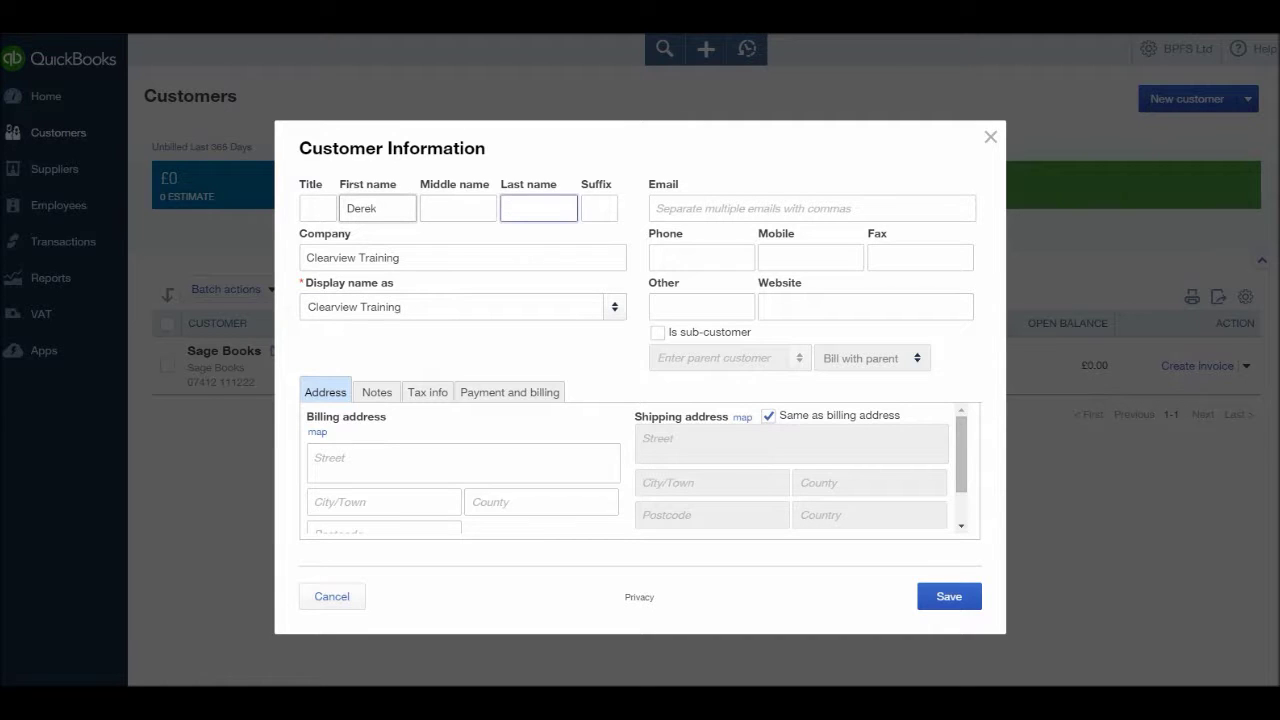
left_click(463, 462)
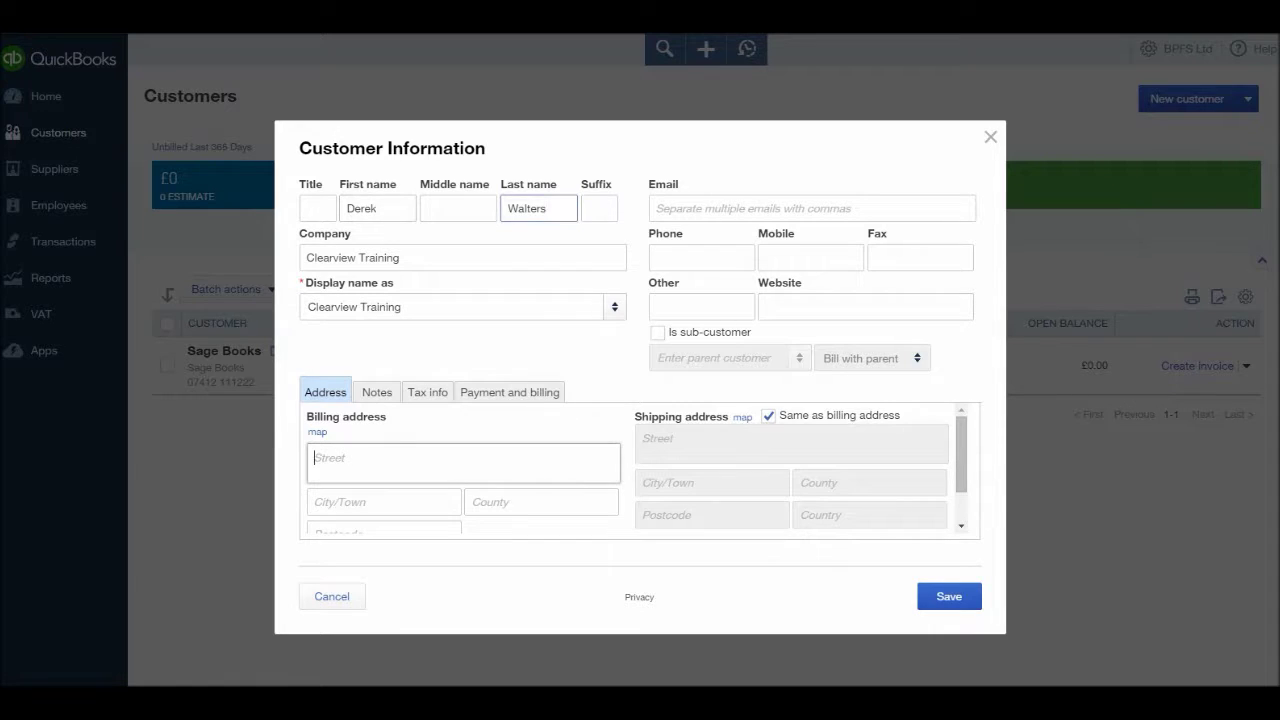
- Enter Clearview Training's billing street, town, county and postcode
type("123 Revung")
left_click(384, 501)
type("I")
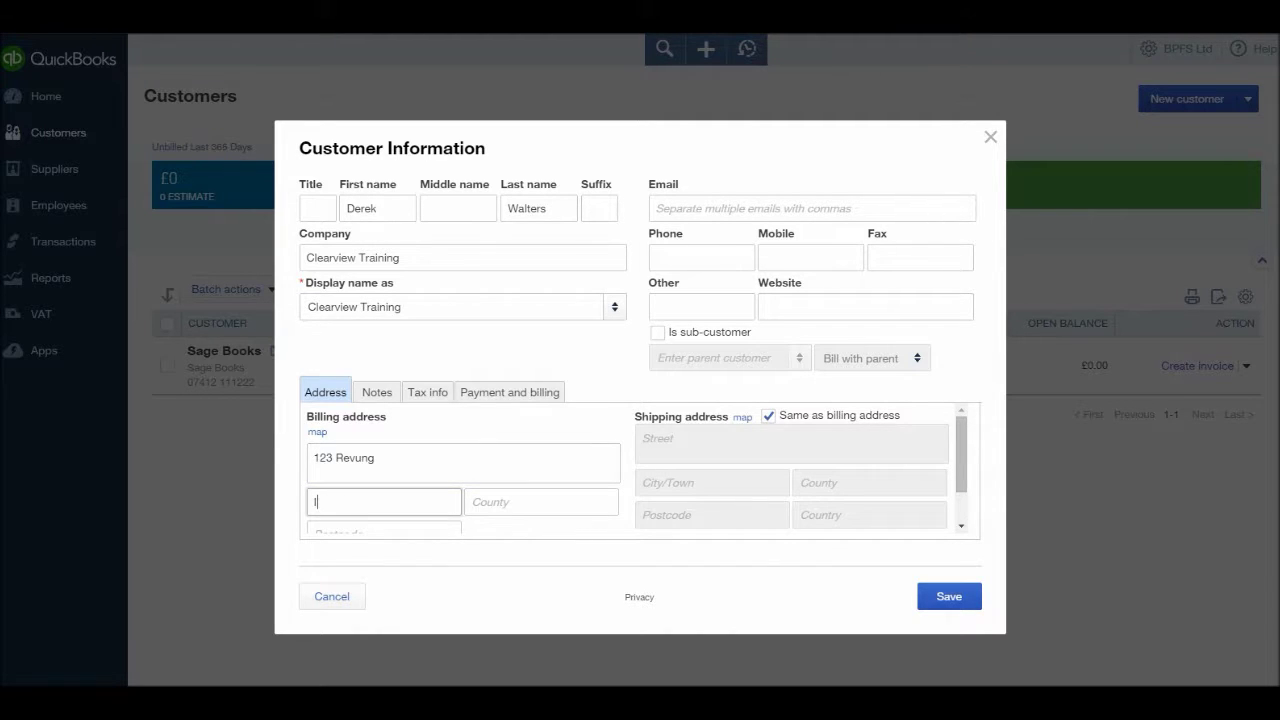
type("pswich")
left_click(540, 501)
type("S")
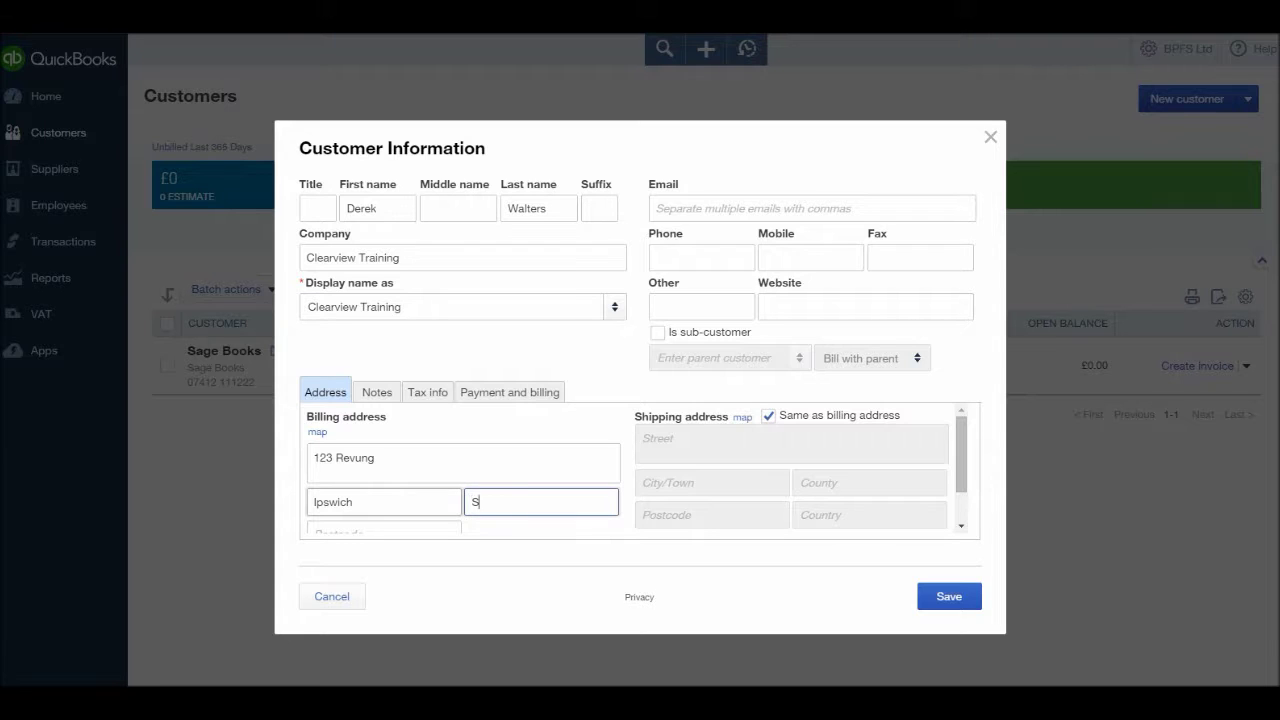
type("uffolk")
left_click(384, 527)
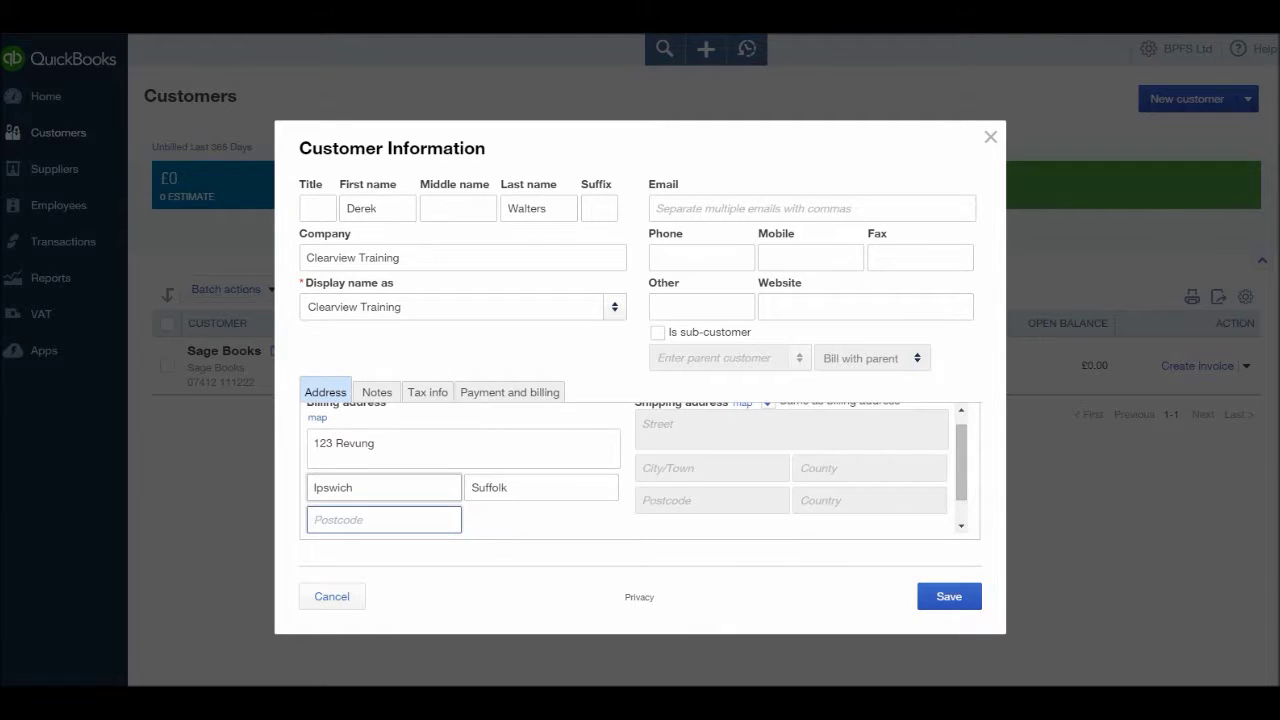
type("IP45 4AW")
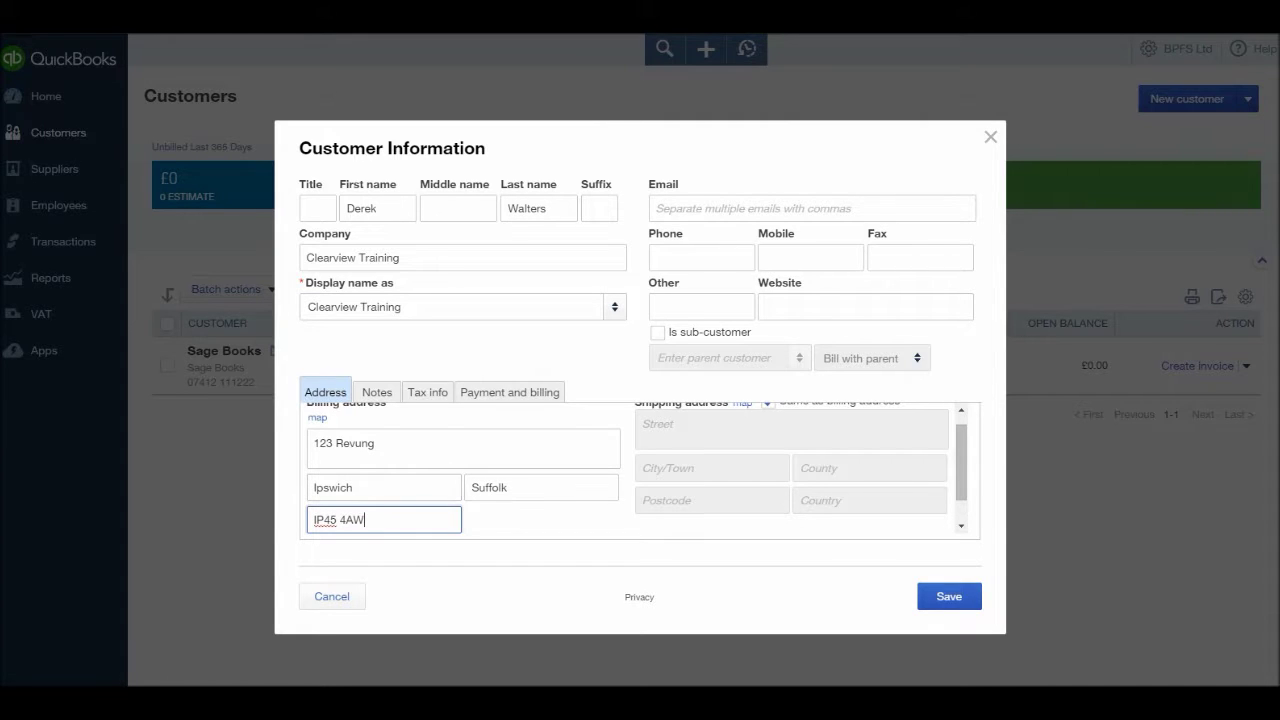
left_click(700, 208)
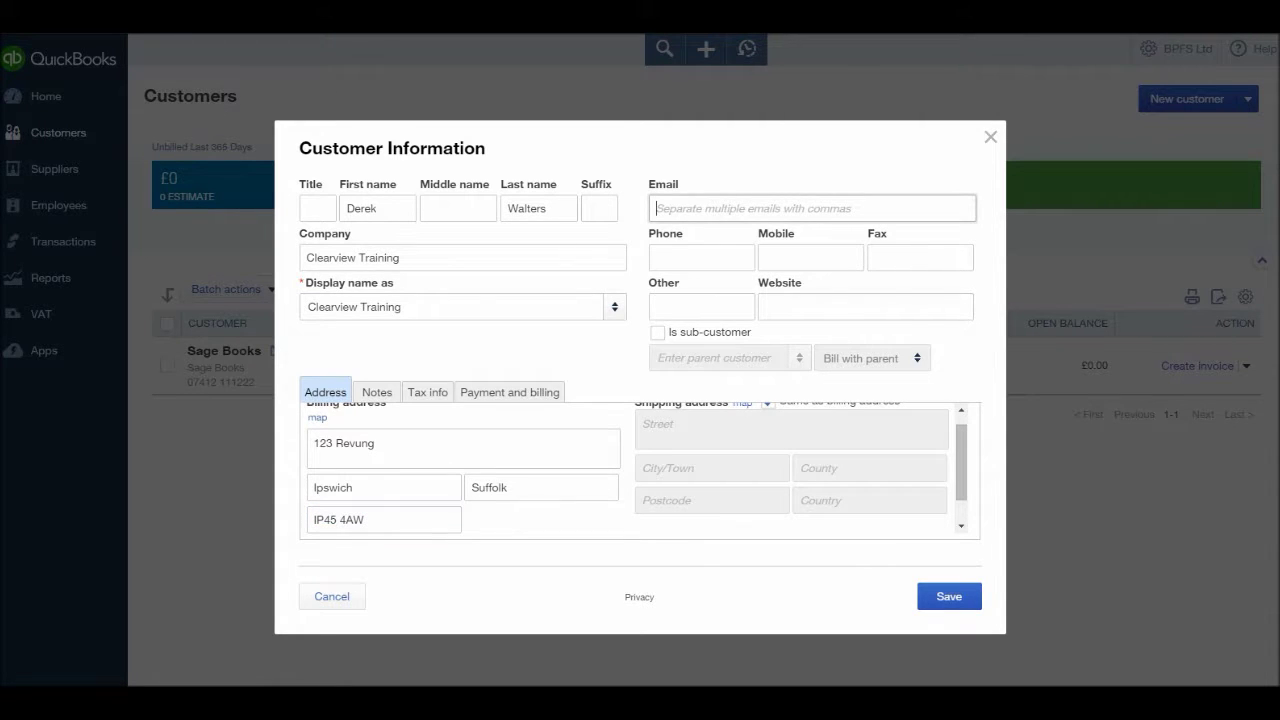
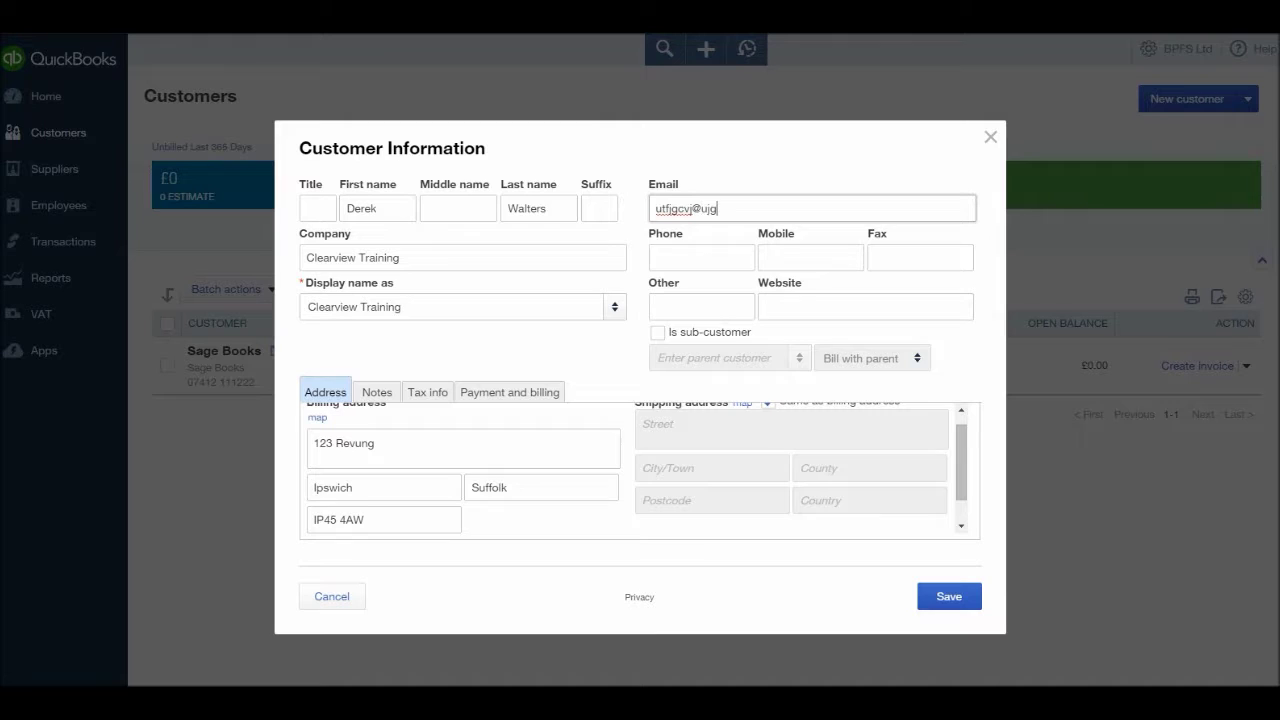
- Enter the contact's e-mail address, phone number and mobile number
left_click(701, 257)
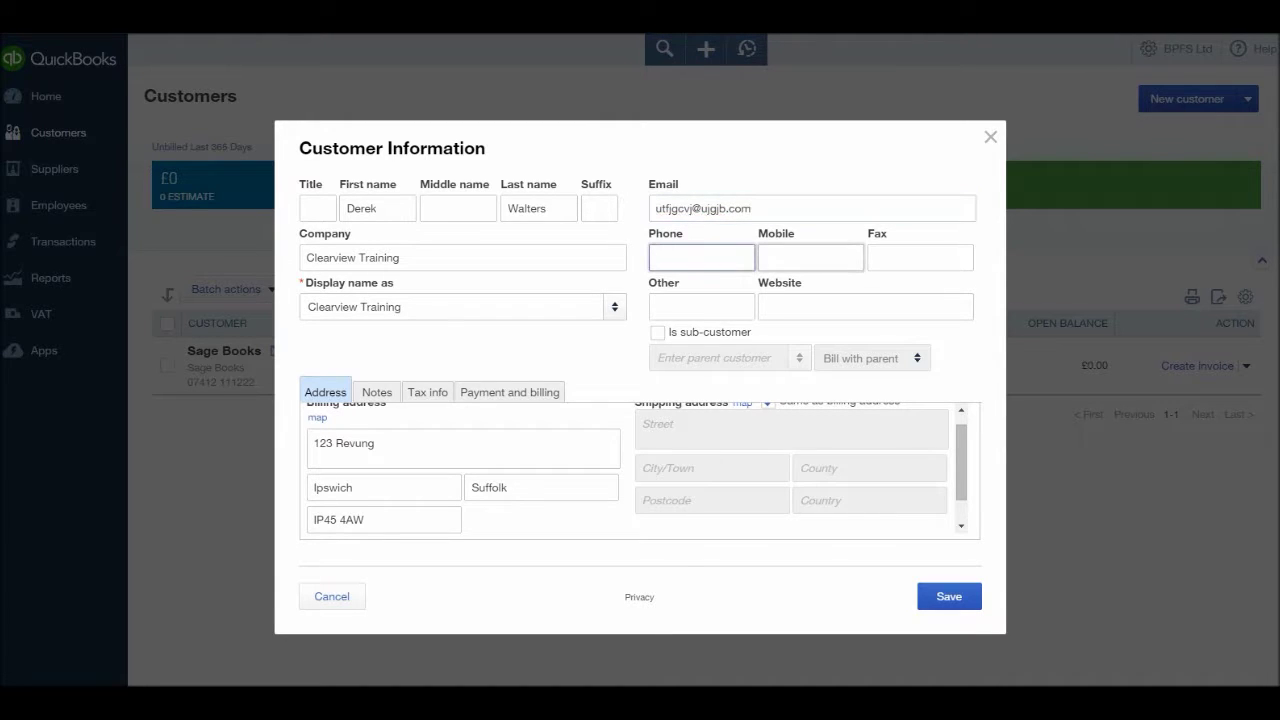
left_click(810, 257)
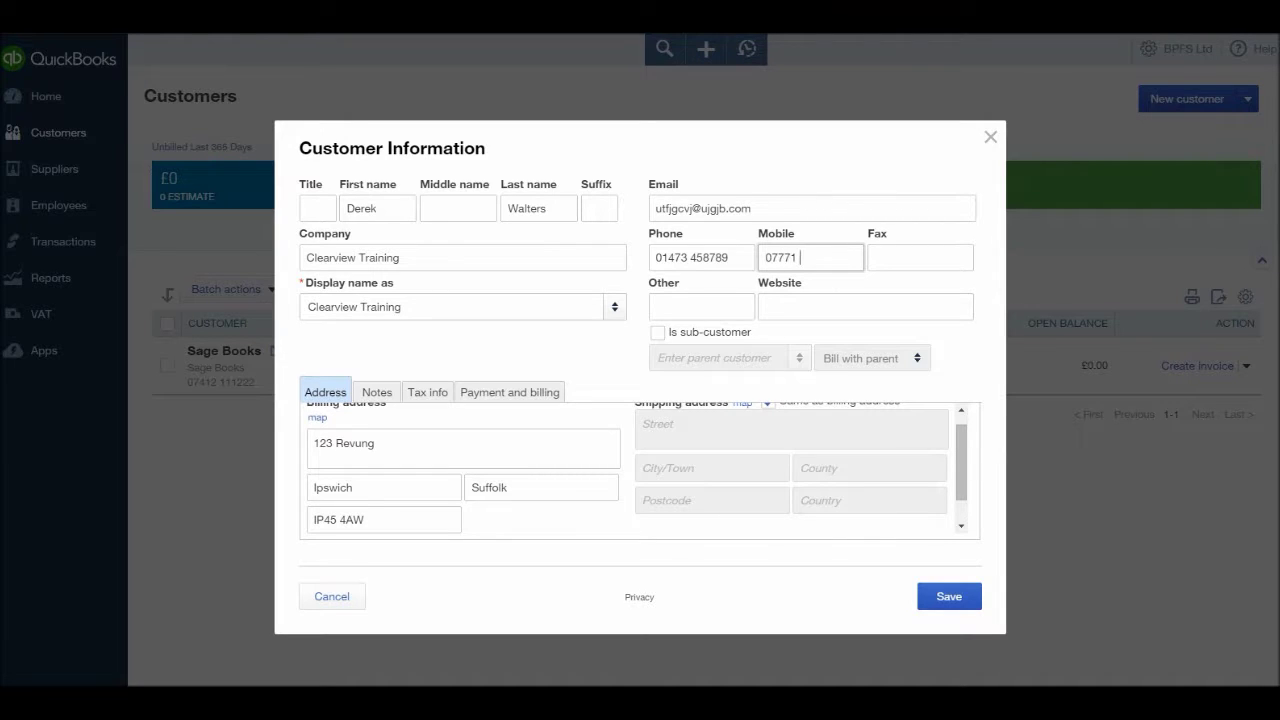
- Look over the Notes and Tax info sections for Clearview Training
left_click(865, 307)
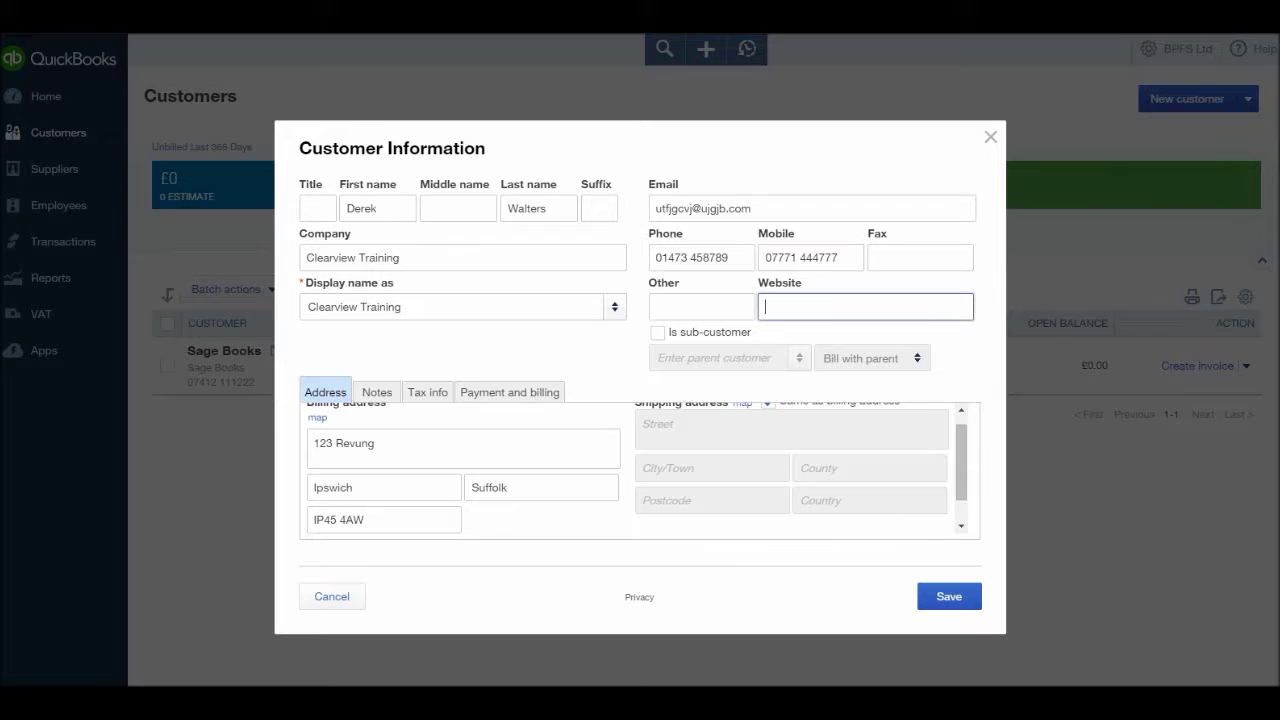
scroll(637, 468, "up", 1)
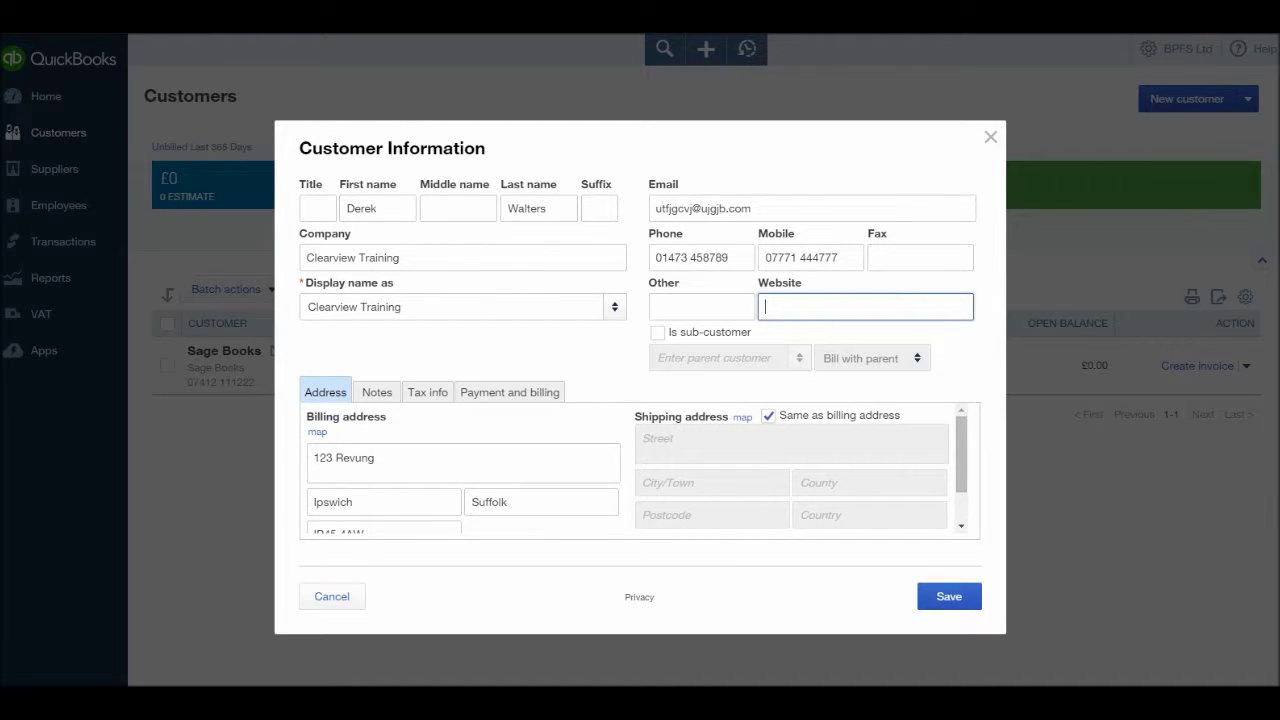
left_click(377, 392)
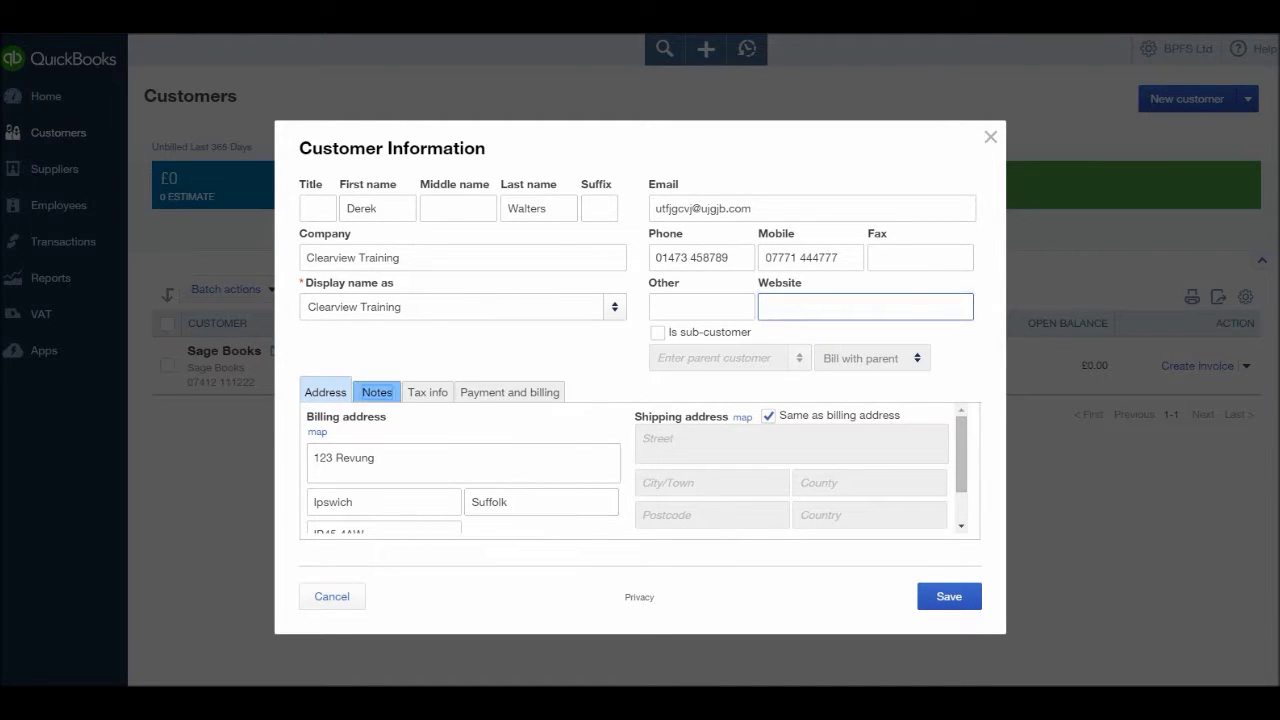
left_click(427, 392)
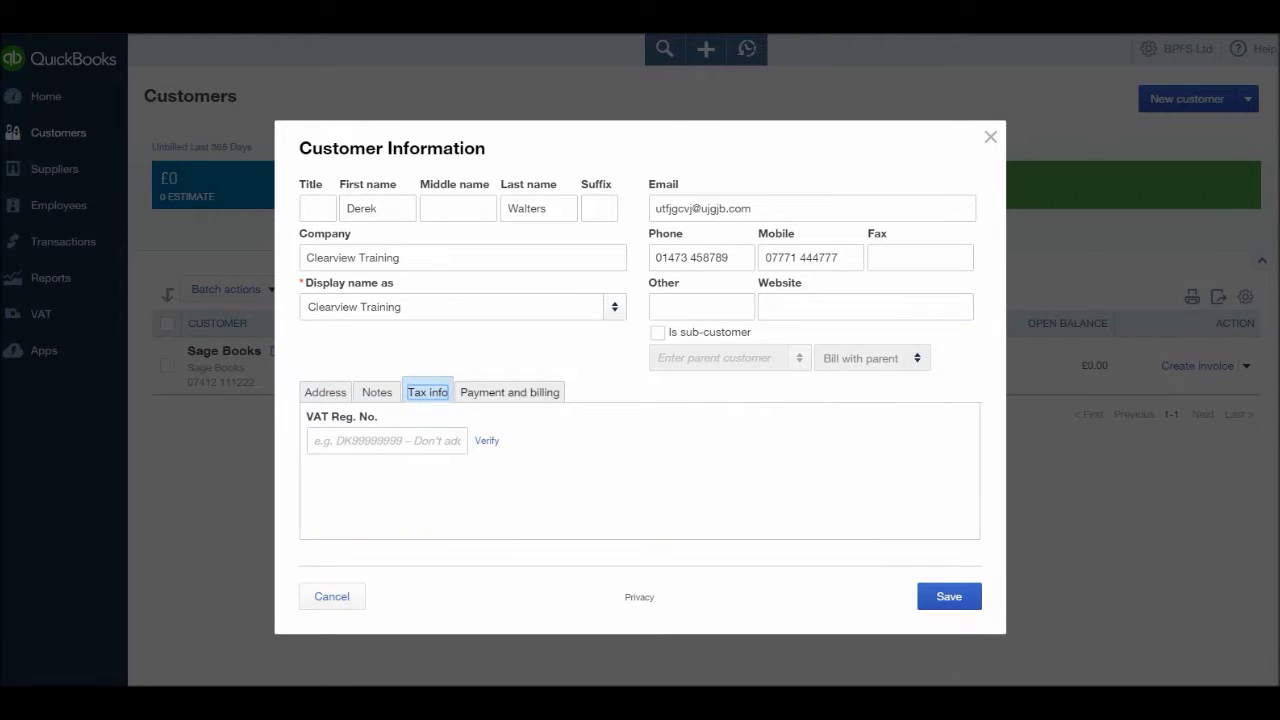
- Choose Cheque payment and Net 30 terms, then save the Clearview Training customer
left_click(509, 392)
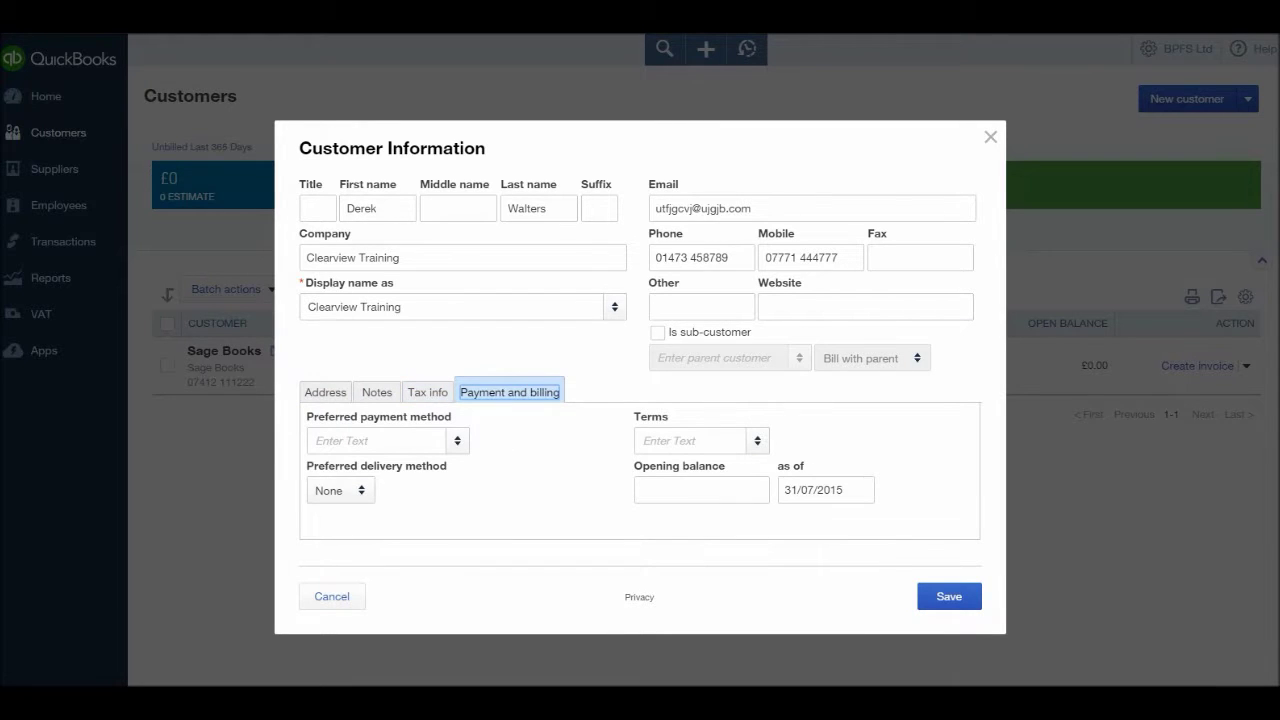
left_click(380, 440)
key("Down")
key("Down")
key("Down")
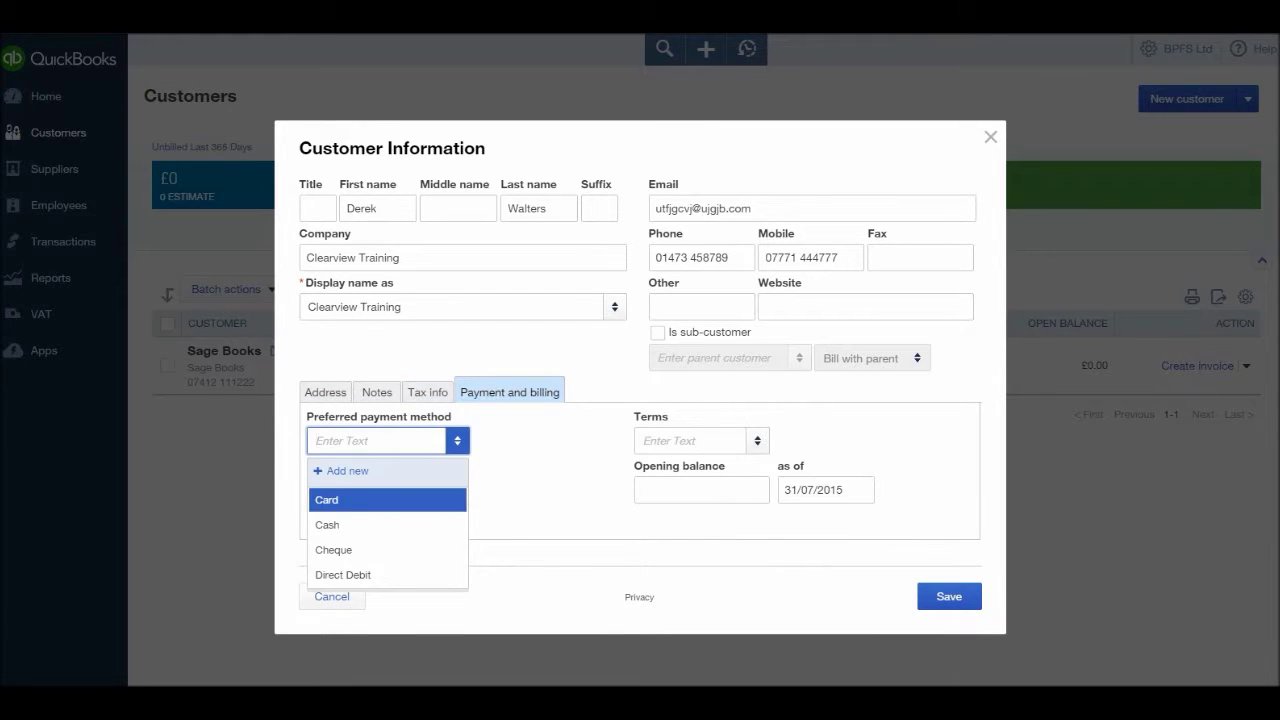
key("Return")
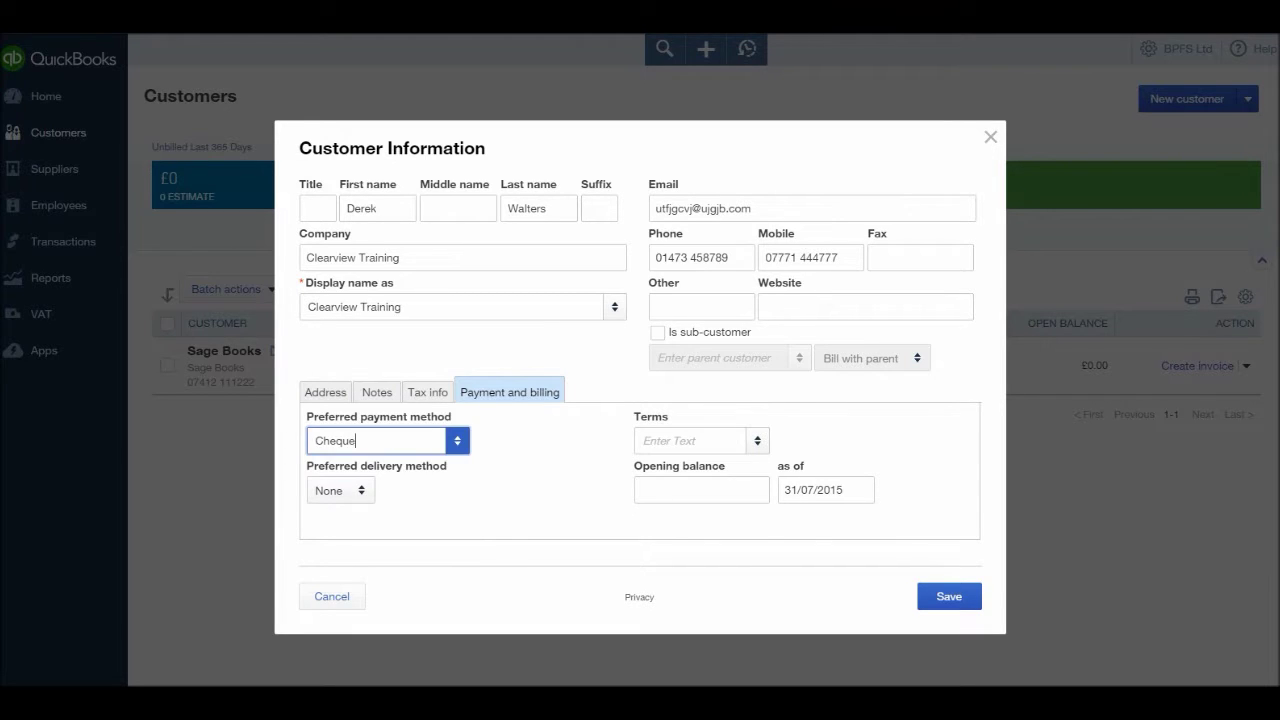
left_click(690, 440)
key("Down")
key("Down")
key("Down")
key("Return")
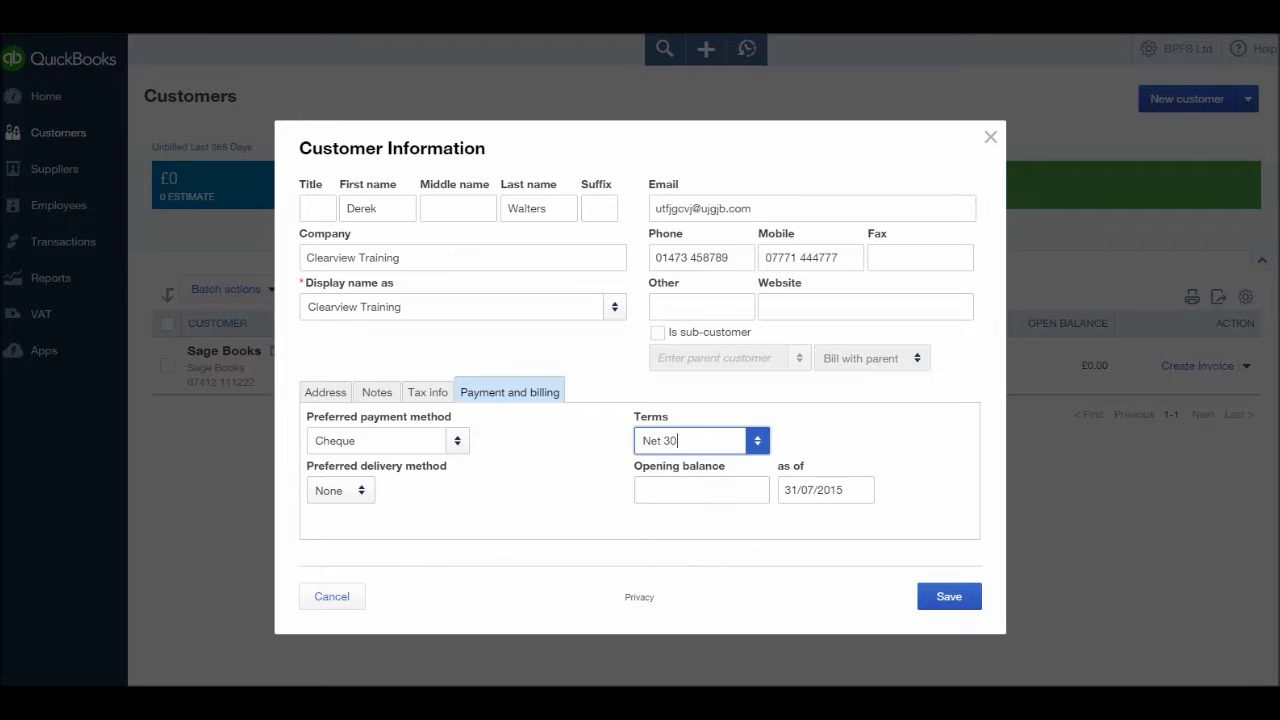
left_click(325, 392)
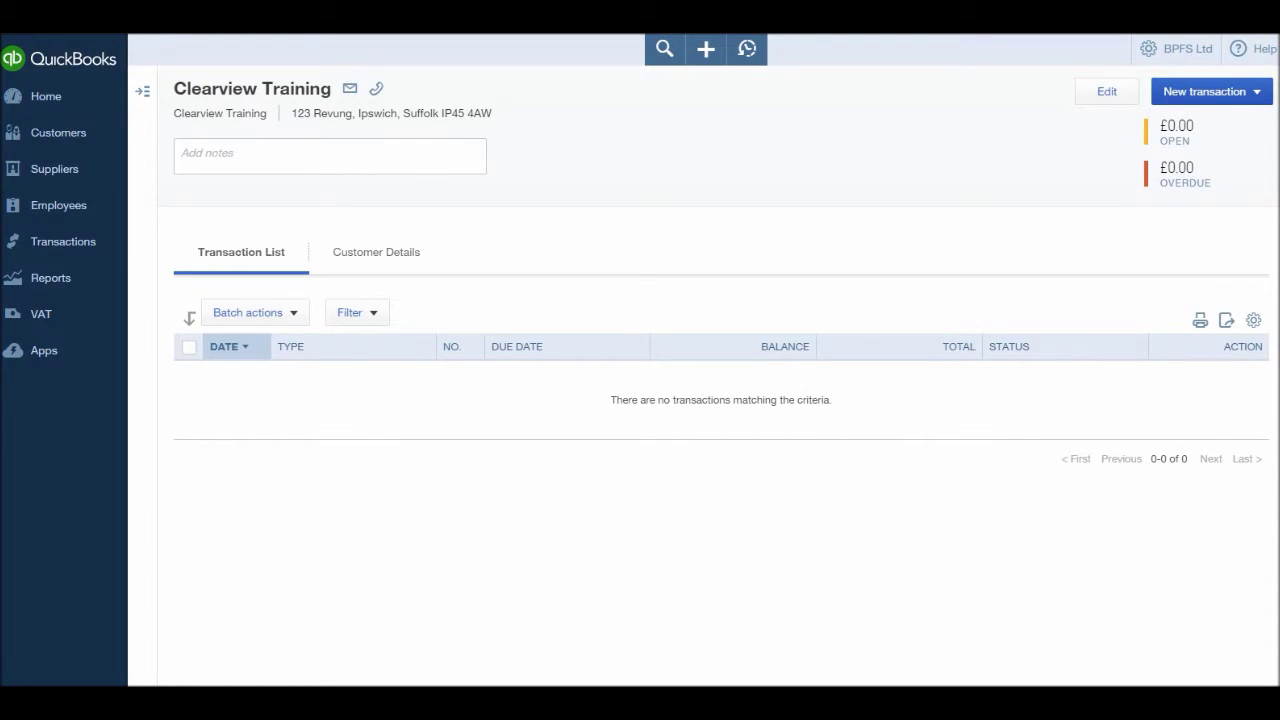
- Leave Clearview Training's customer page and return to the full Customers list
left_click(58, 132)
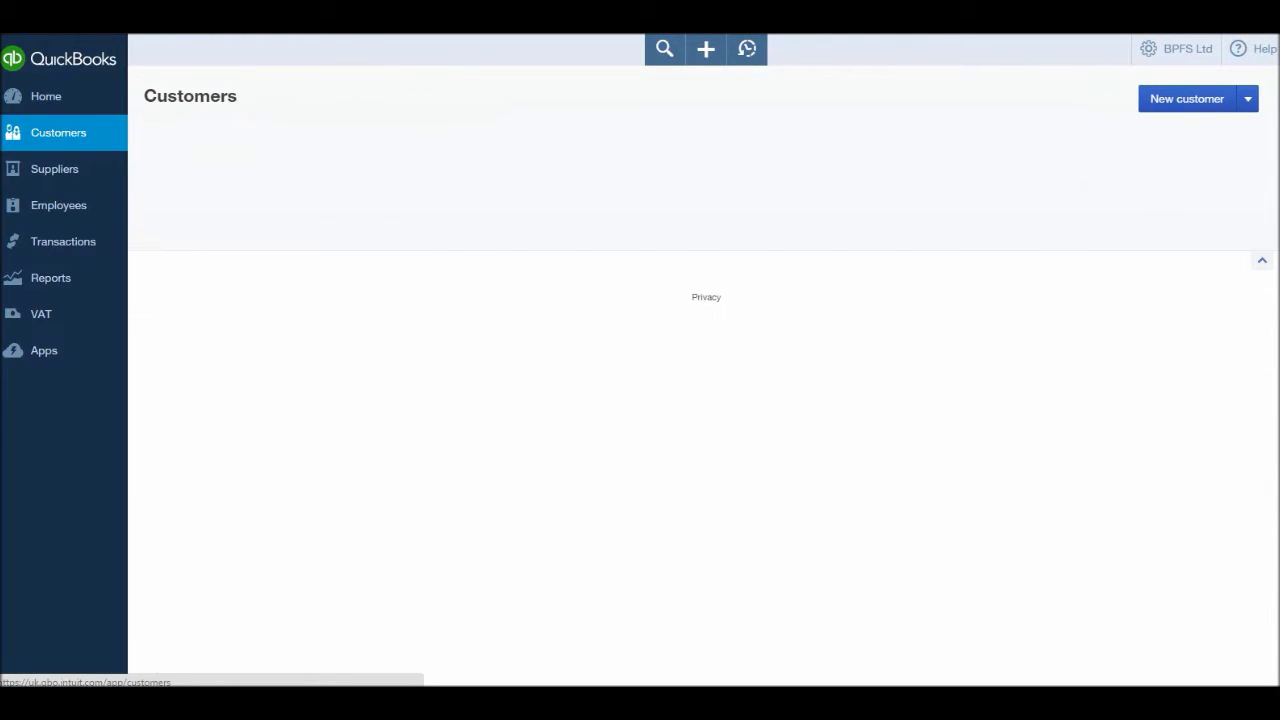